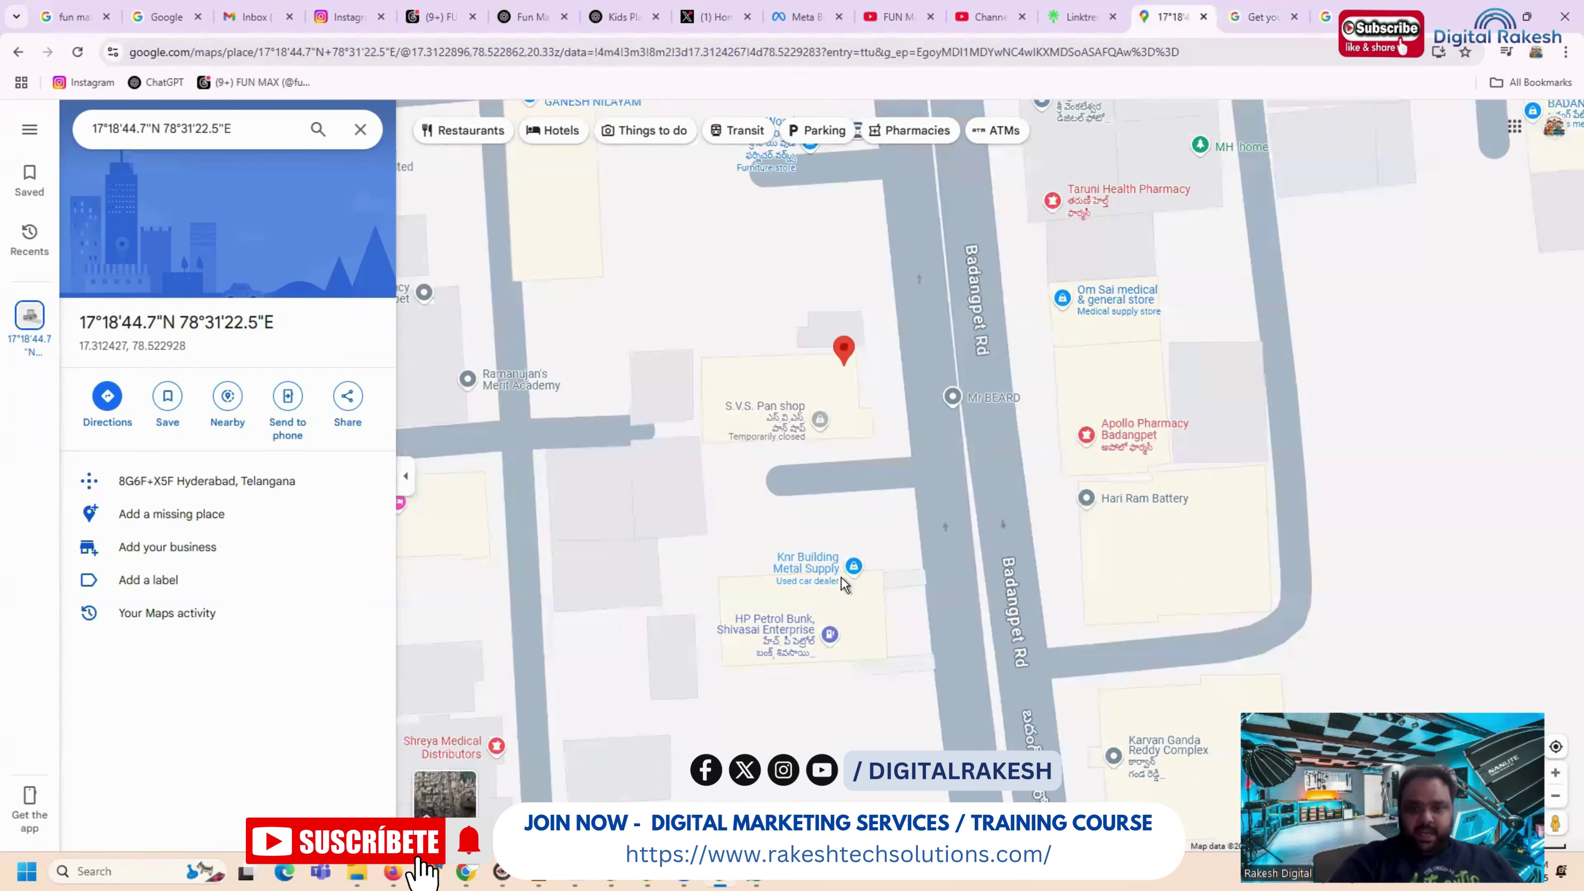
Step: Switch to the Google business setup page, enable pin adjustment, and move the pin north along Badangpet Rd towards Ganesh electrical
{"action": "left_click", "coordinate": [1272, 18]}
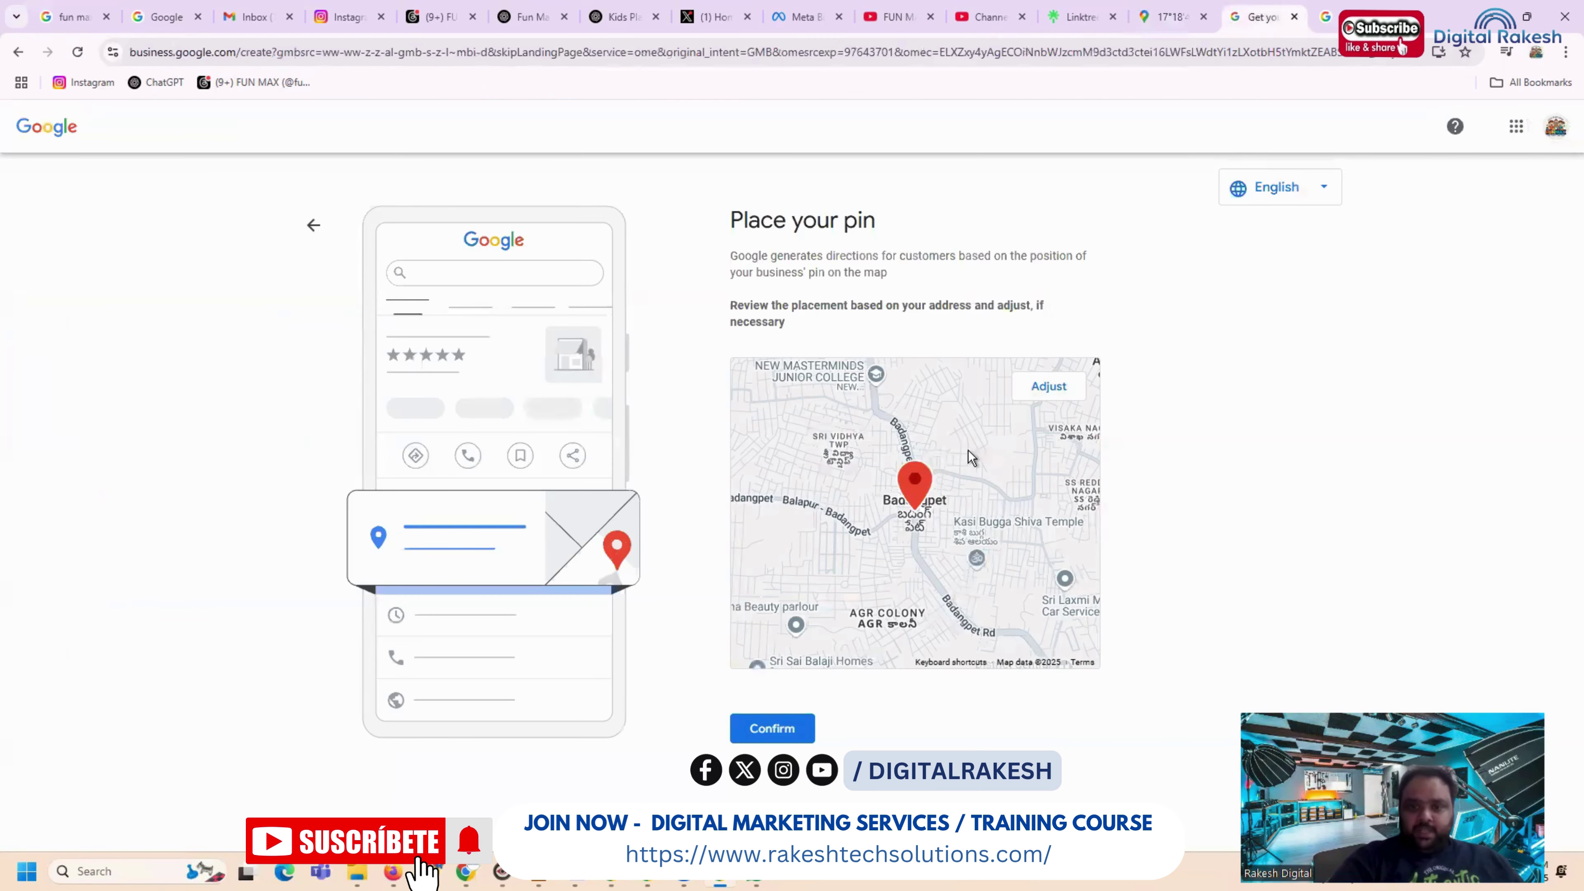
{"action": "left_click", "coordinate": [1038, 387]}
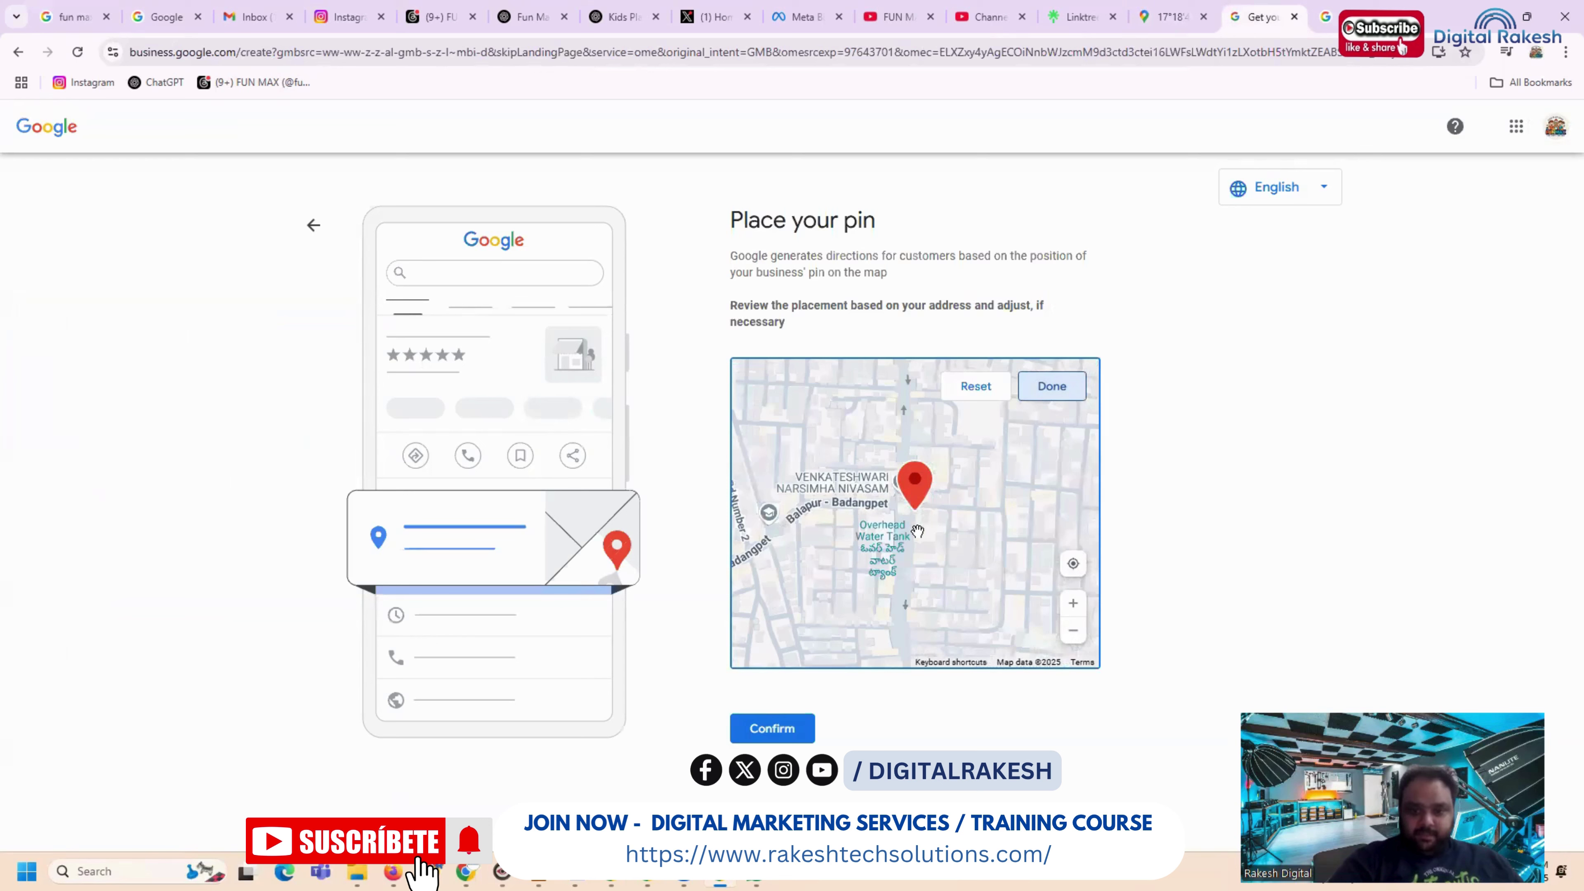
{"action": "left_click_drag", "start_coordinate": [900, 537], "coordinate": [911, 674]}
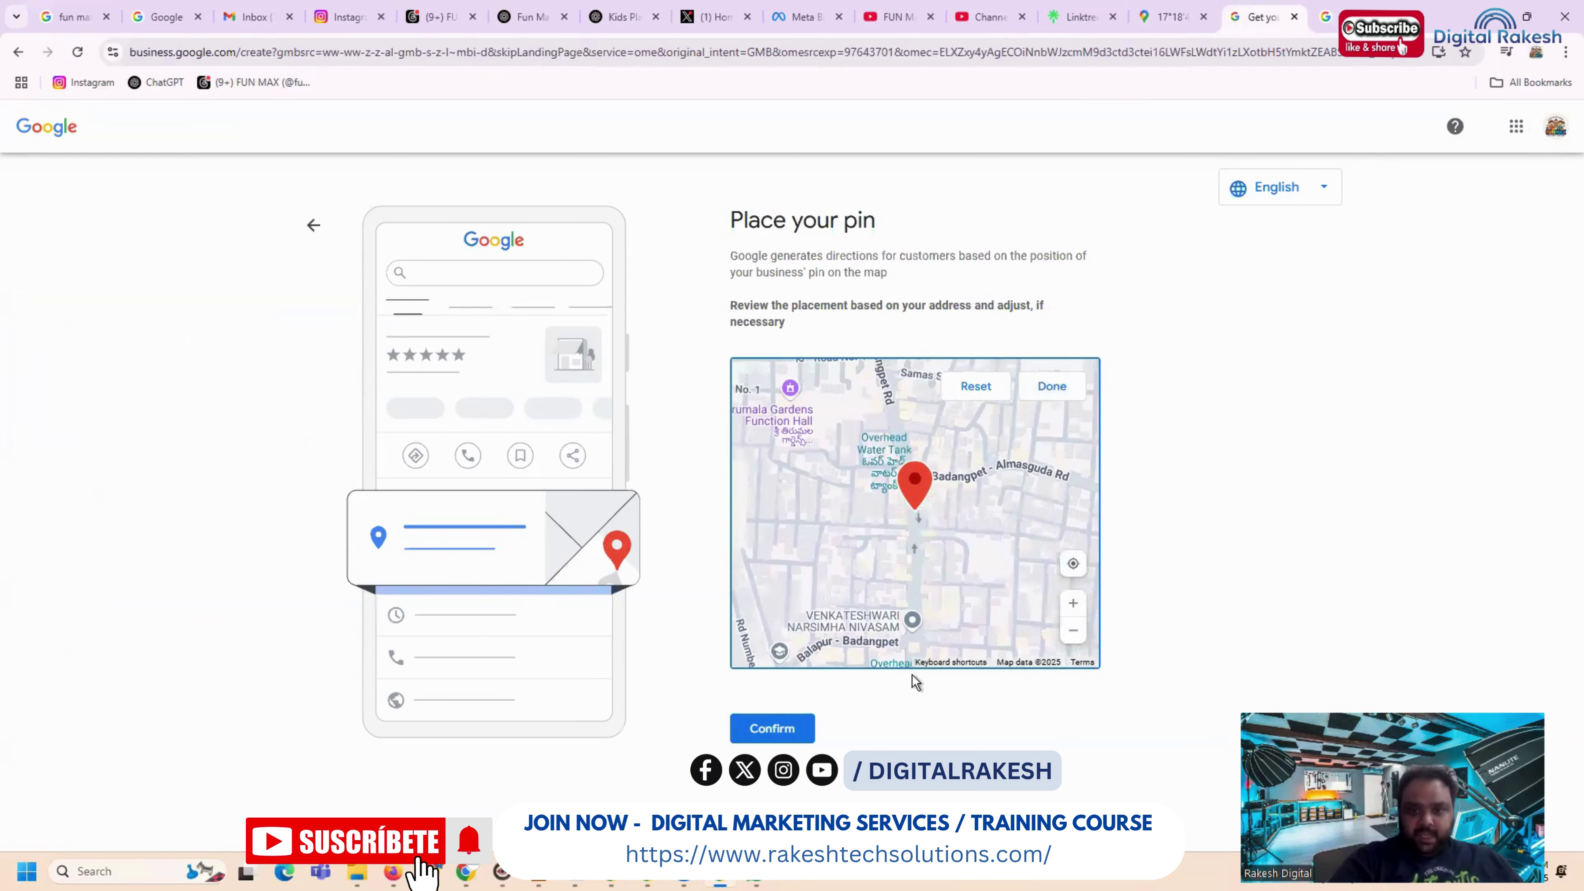
{"action": "left_click_drag", "start_coordinate": [901, 523], "coordinate": [929, 624]}
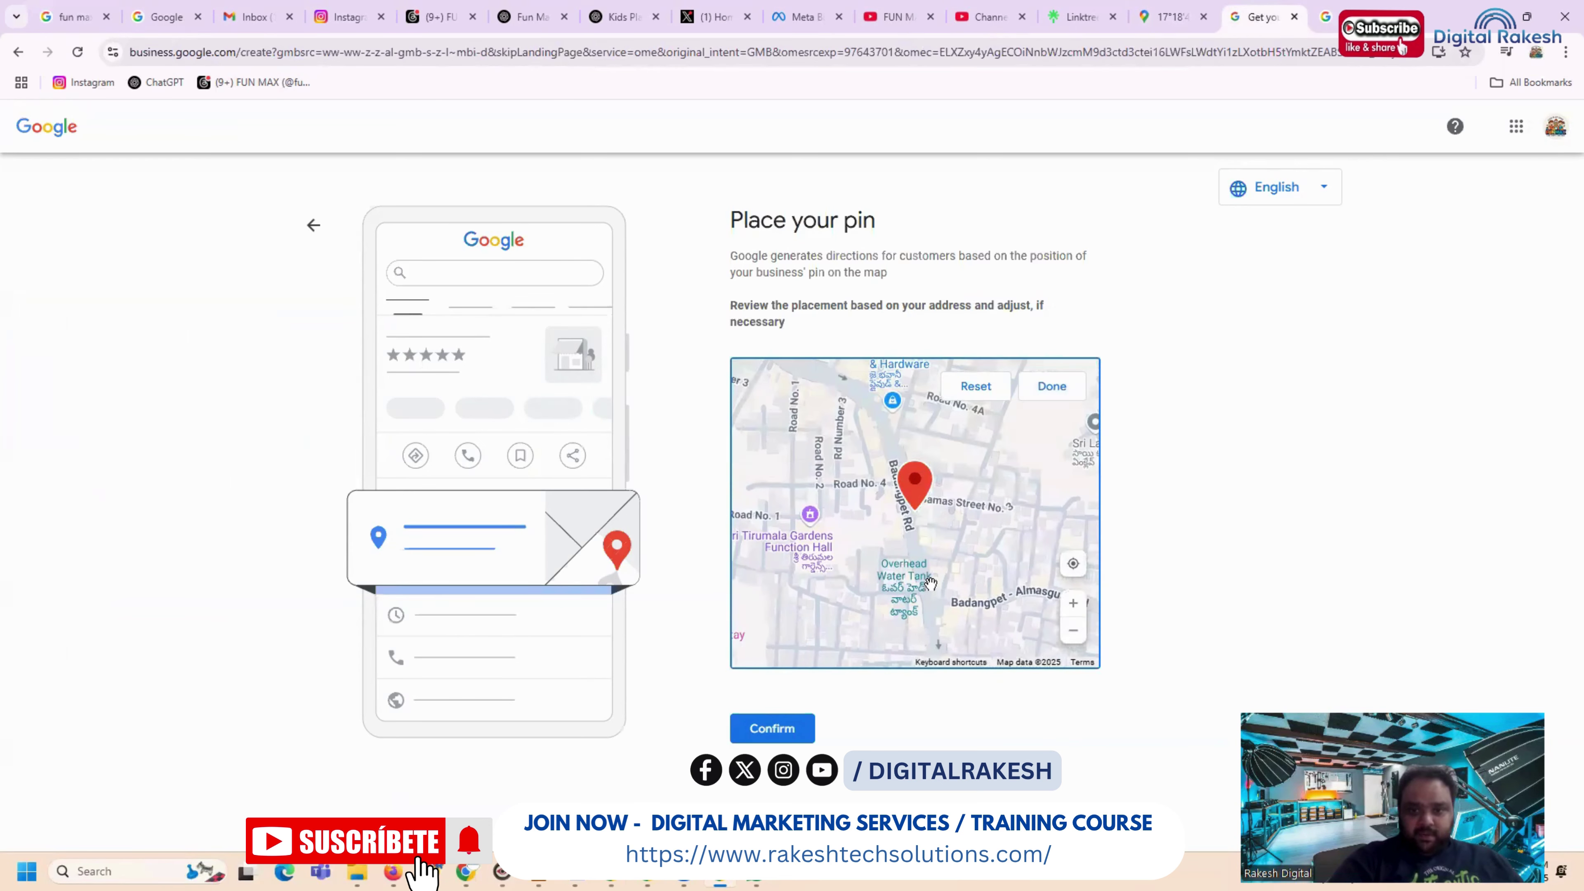
{"action": "left_click_drag", "start_coordinate": [923, 560], "coordinate": [989, 573]}
{"action": "scroll", "coordinate": [979, 552], "scroll_direction": "down", "scroll_amount": 1}
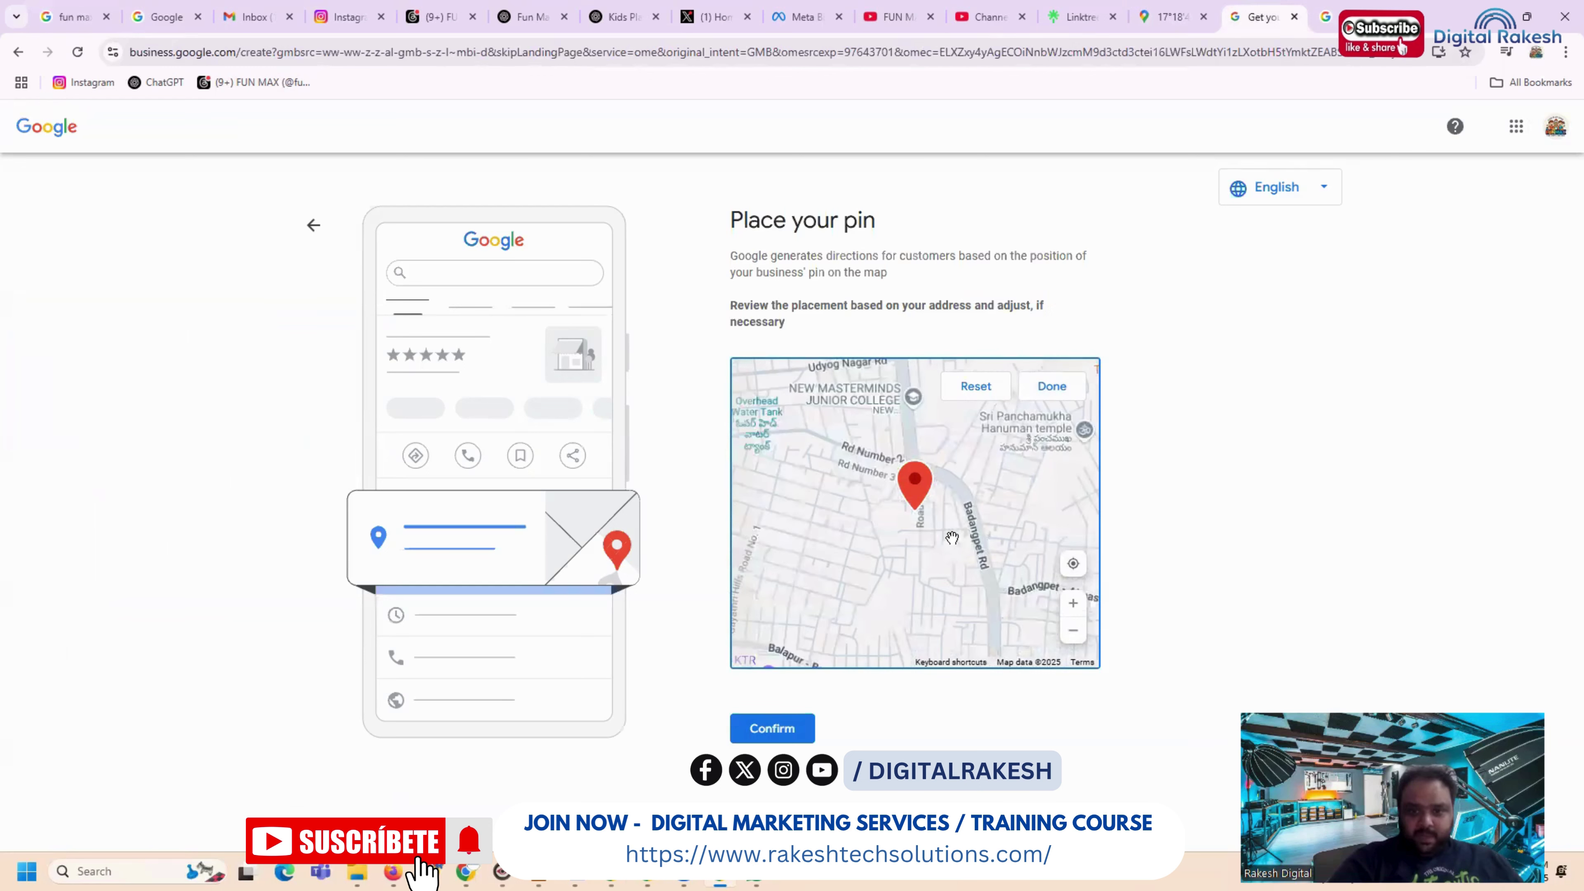
{"action": "left_click_drag", "start_coordinate": [932, 525], "coordinate": [938, 620]}
{"action": "scroll", "coordinate": [948, 526], "scroll_direction": "down", "scroll_amount": 1}
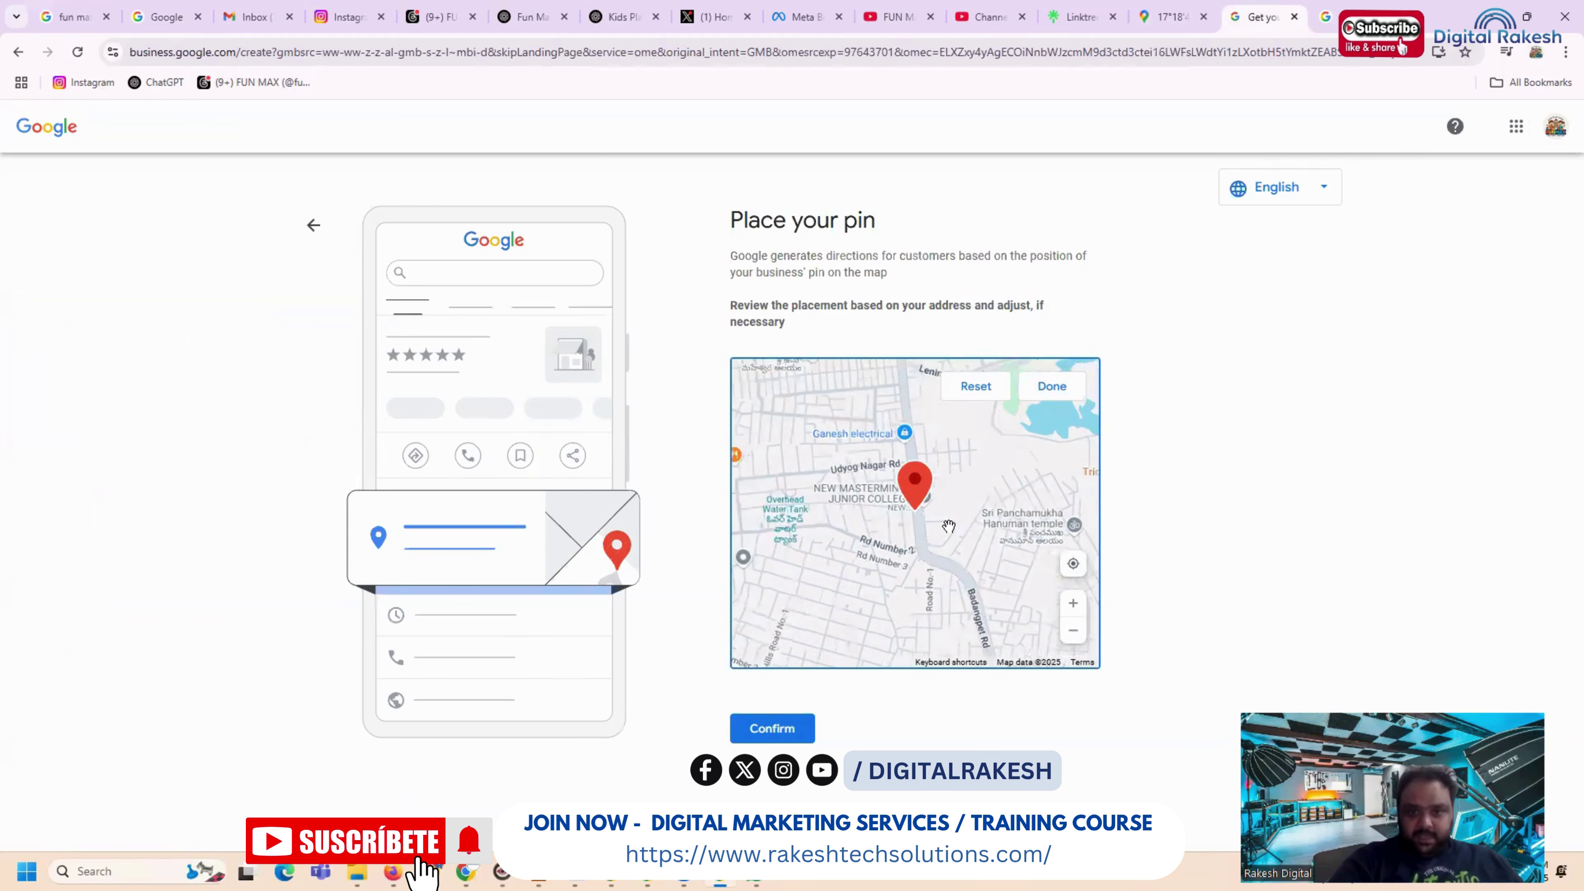
{"action": "left_click_drag", "start_coordinate": [931, 522], "coordinate": [933, 559]}
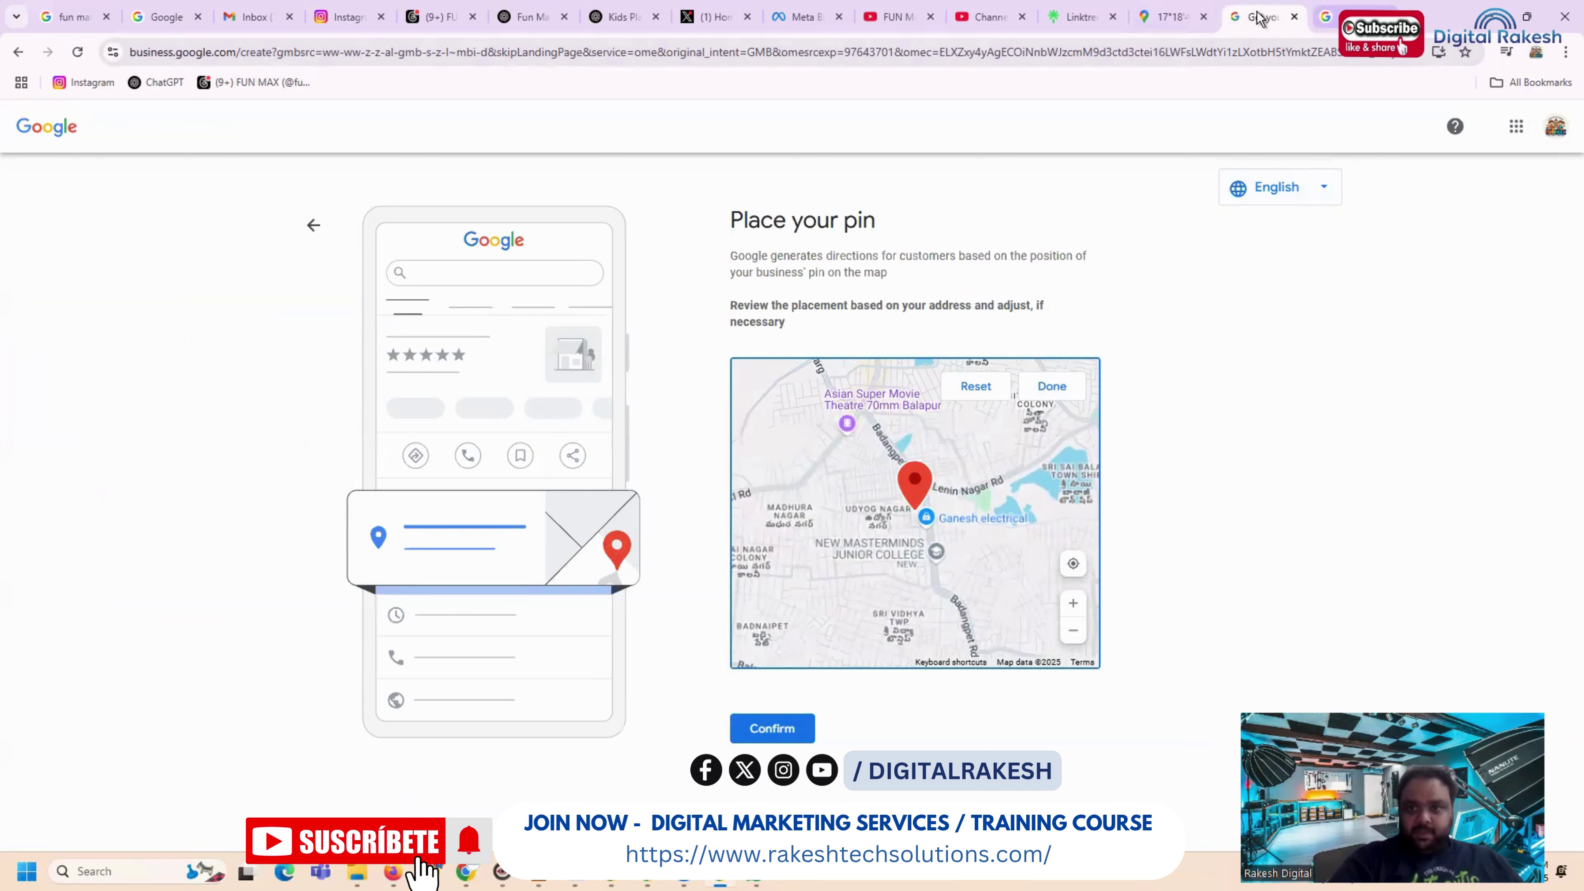
Step: Switch to Google Maps and examine the roads and landmarks surrounding the marked business location
{"action": "left_click", "coordinate": [1165, 17]}
{"action": "scroll", "coordinate": [947, 345], "scroll_direction": "down", "scroll_amount": 3}
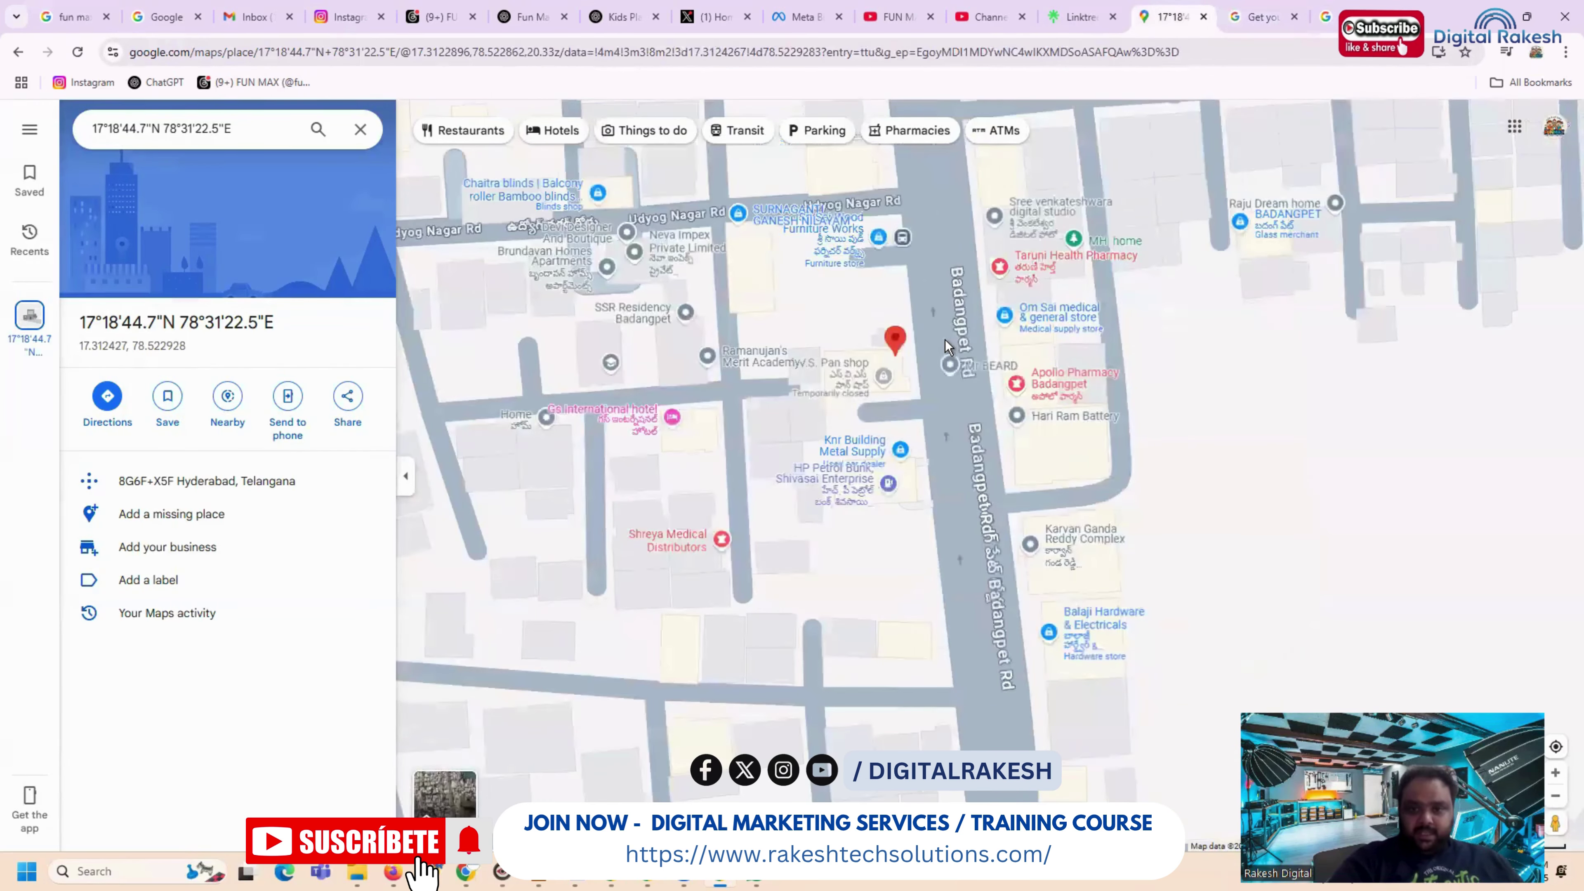
{"action": "scroll", "coordinate": [936, 346], "scroll_direction": "down", "scroll_amount": 3}
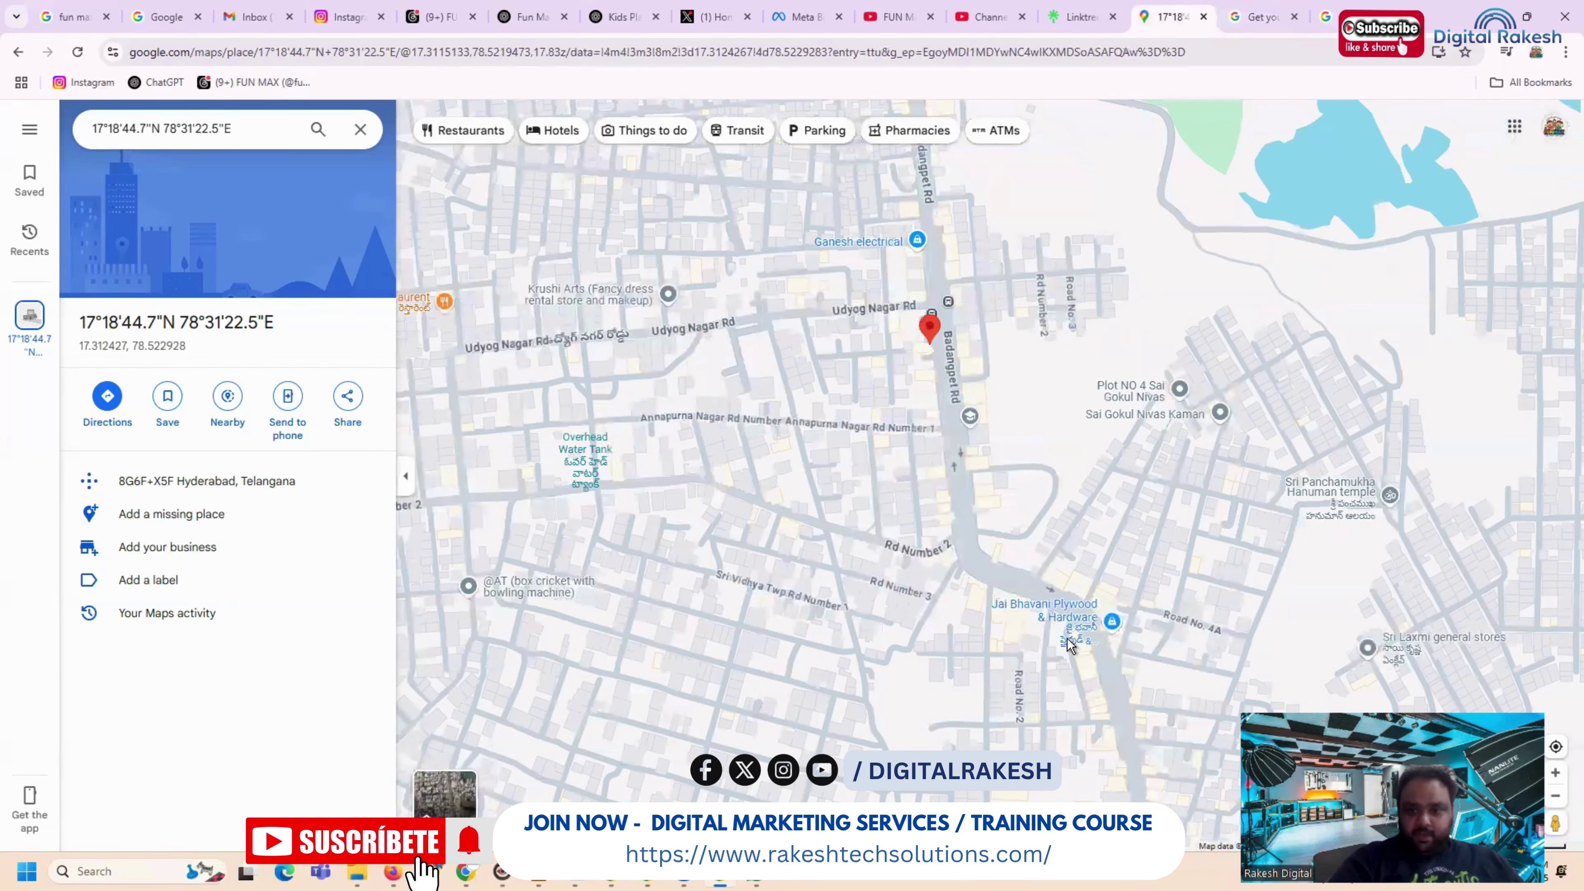
{"action": "scroll", "coordinate": [1057, 650], "scroll_direction": "down", "scroll_amount": 2}
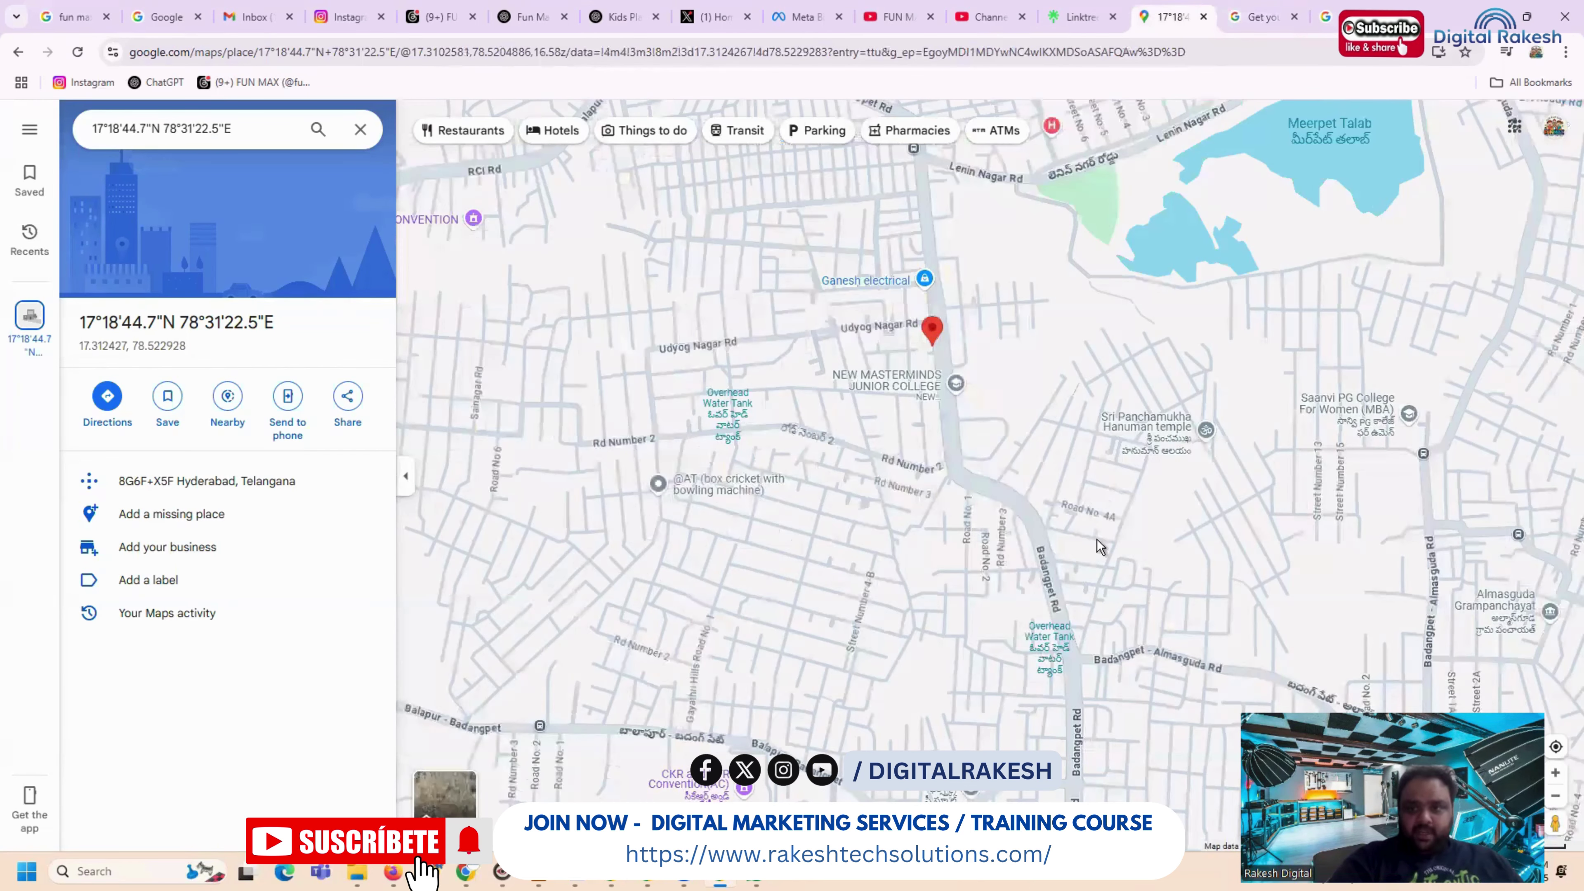
Step: Return to the business setup page and try to reposition the pin along Badangpet Rd, south of New Masterminds Junior College
{"action": "left_click", "coordinate": [1256, 25]}
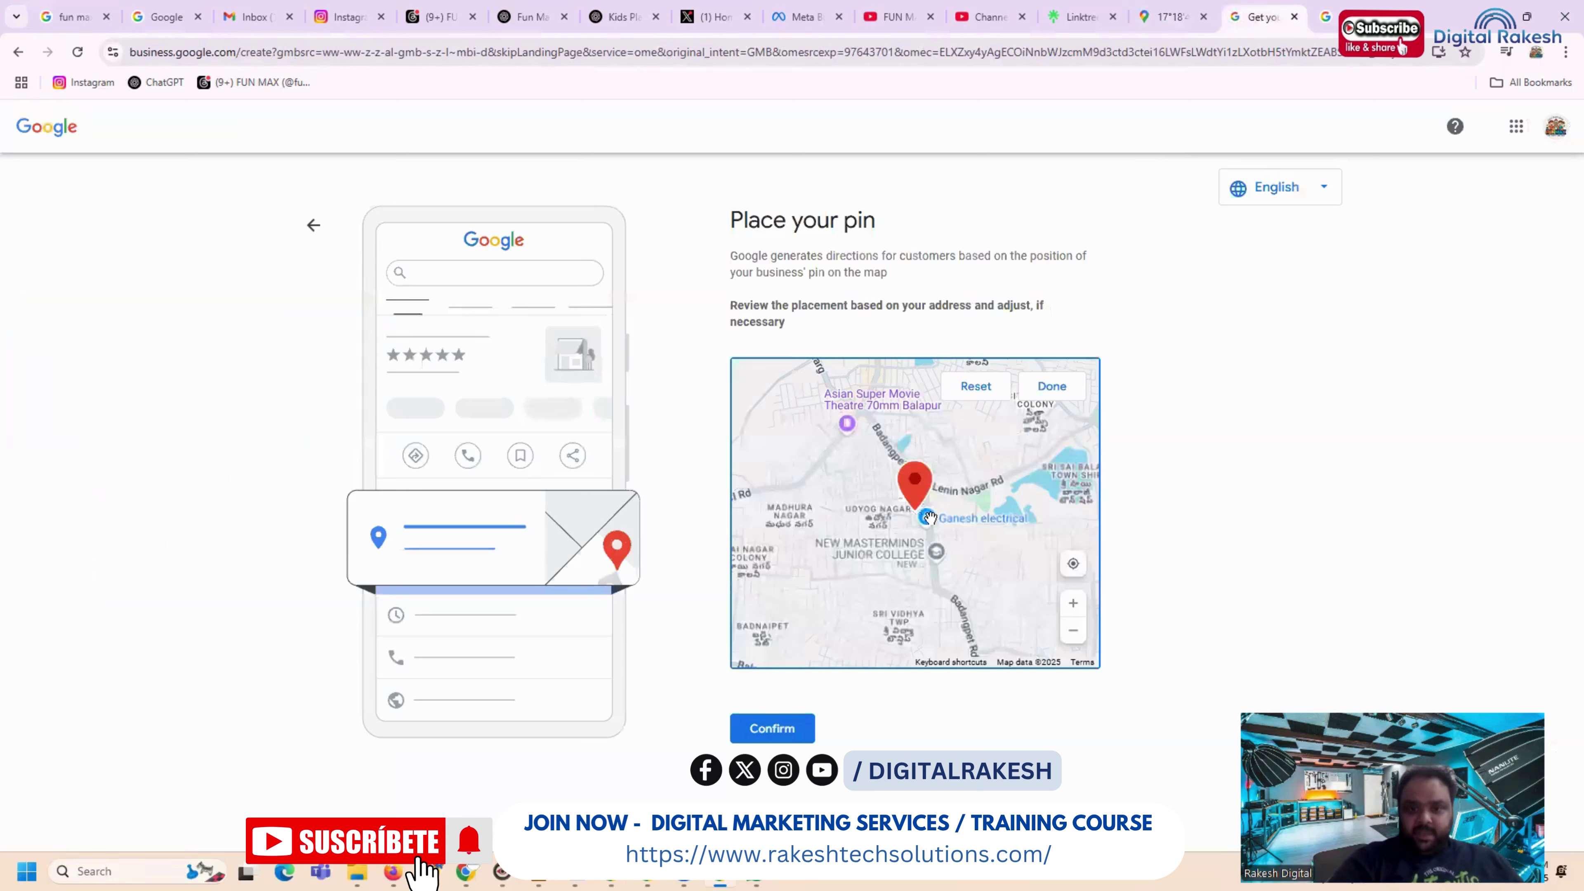
{"action": "scroll", "coordinate": [930, 519], "scroll_direction": "down", "scroll_amount": 3}
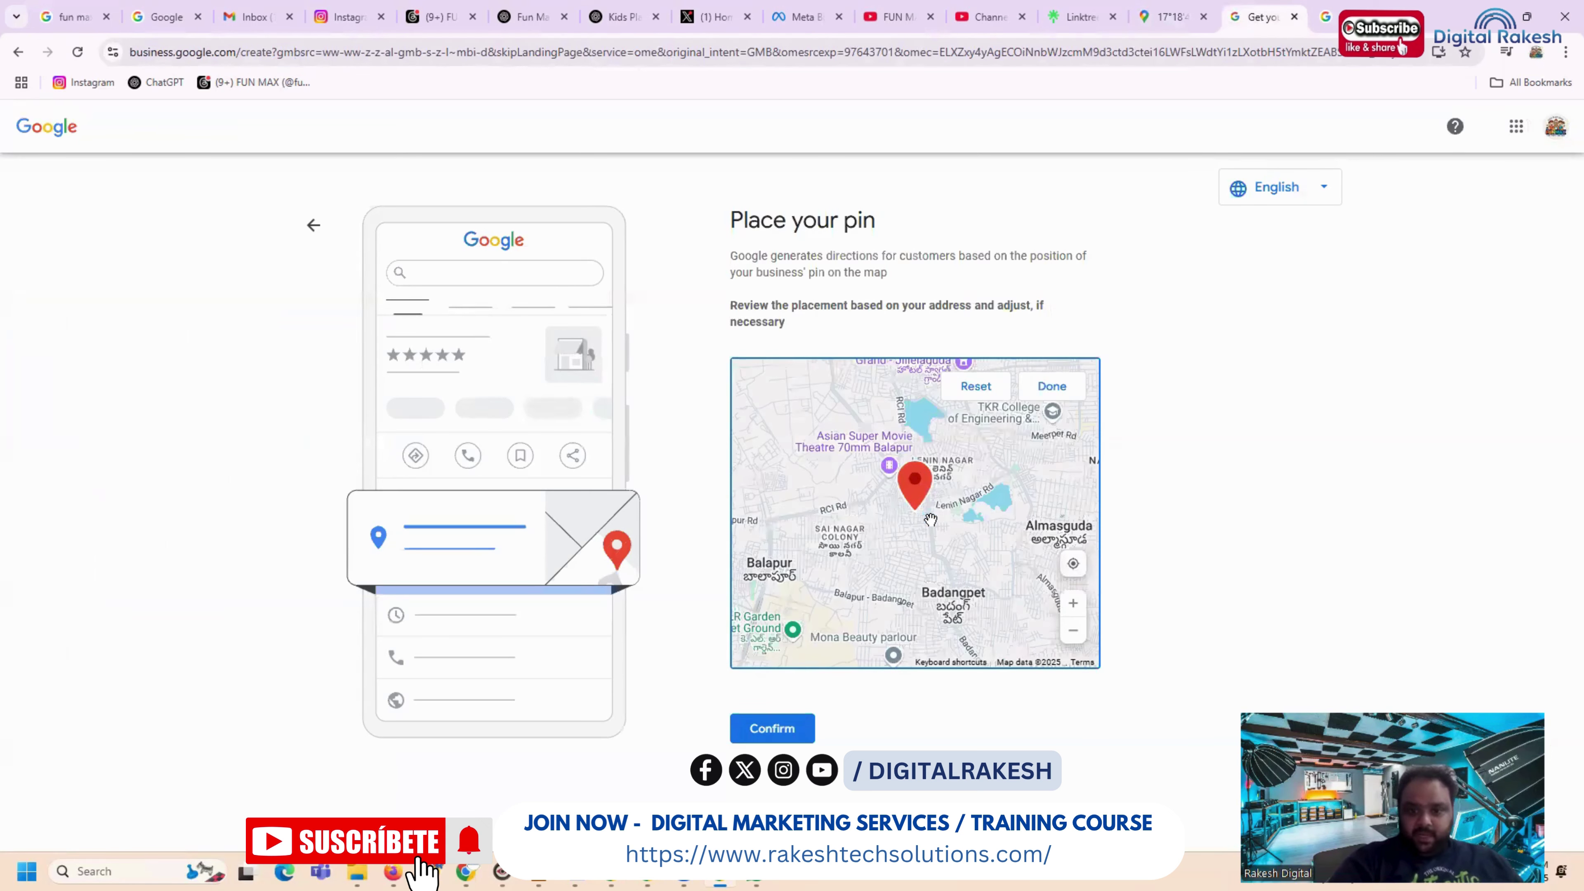
{"action": "scroll", "coordinate": [931, 520], "scroll_direction": "up", "scroll_amount": 3}
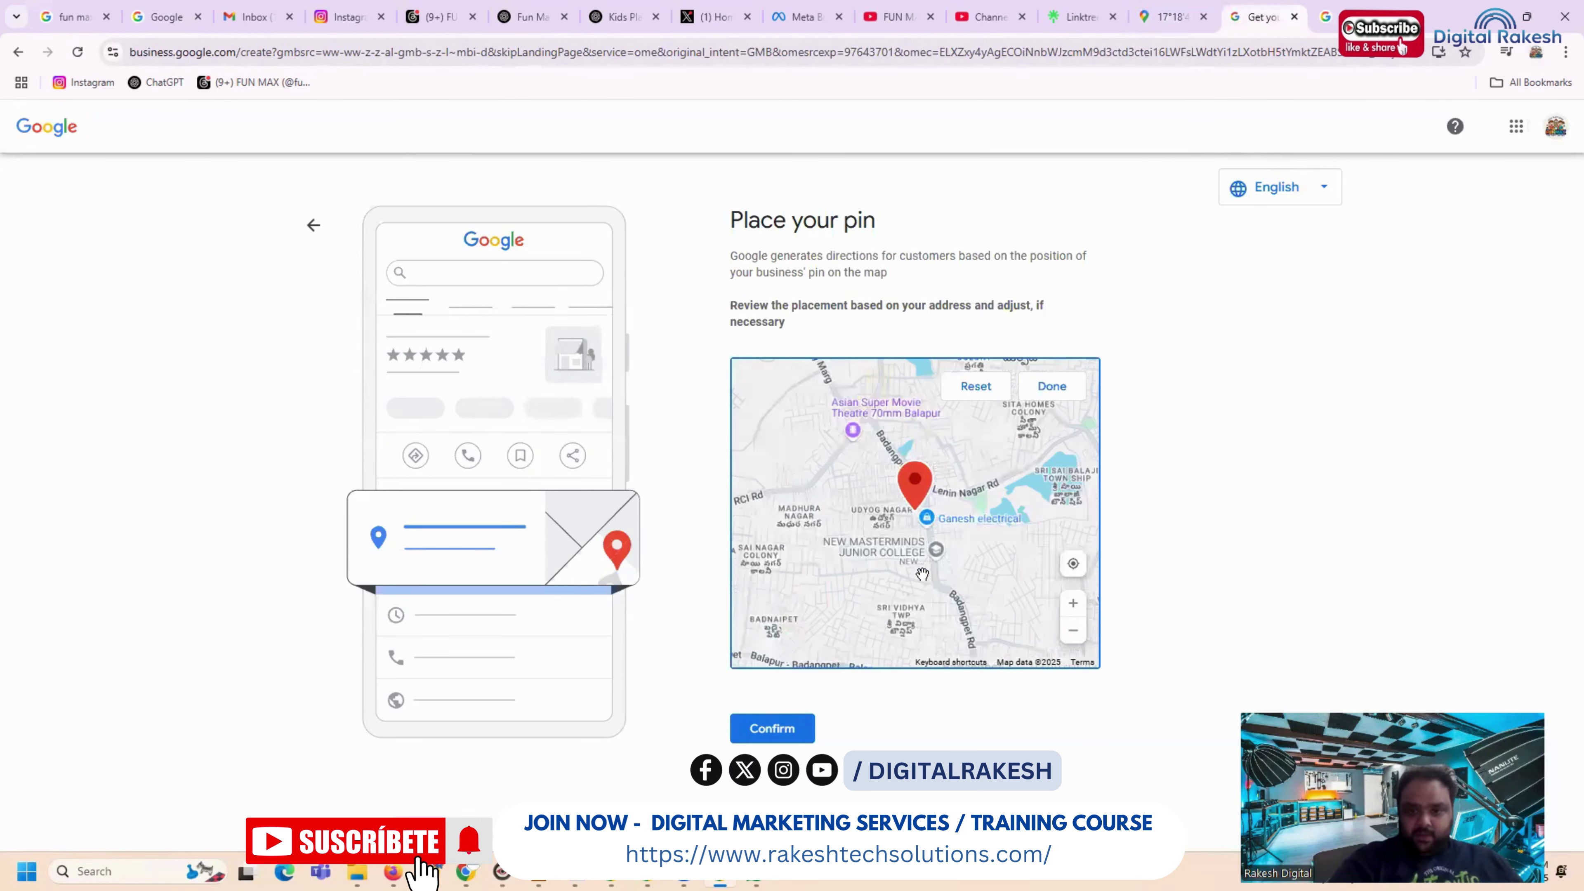
{"action": "scroll", "coordinate": [923, 573], "scroll_direction": "up", "scroll_amount": 3}
{"action": "scroll", "coordinate": [922, 574], "scroll_direction": "up", "scroll_amount": 5}
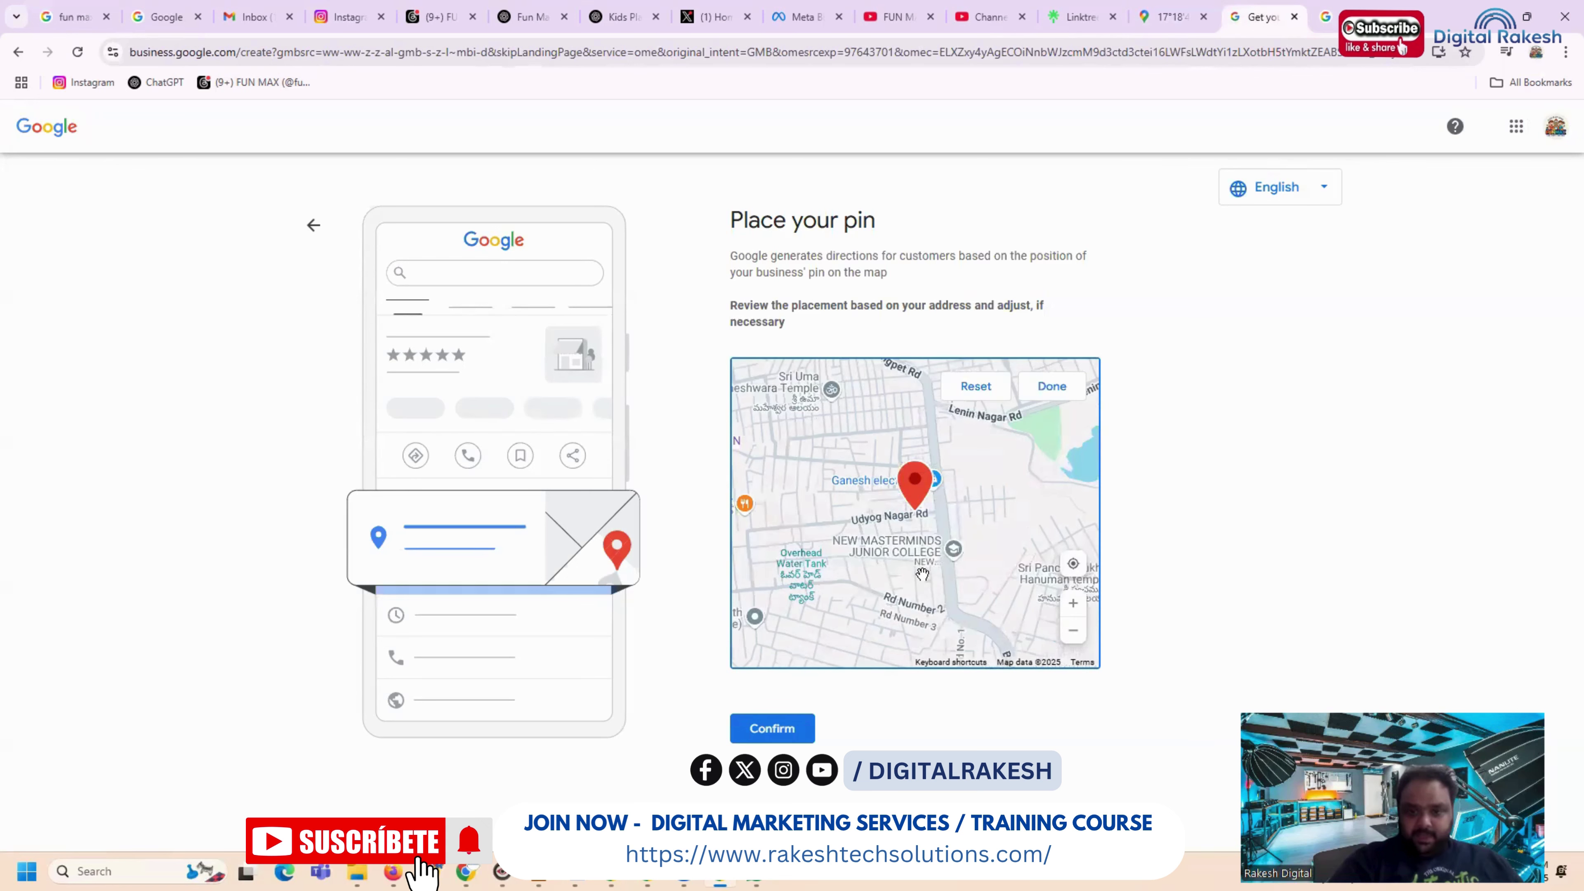
{"action": "scroll", "coordinate": [918, 538], "scroll_direction": "up", "scroll_amount": 2}
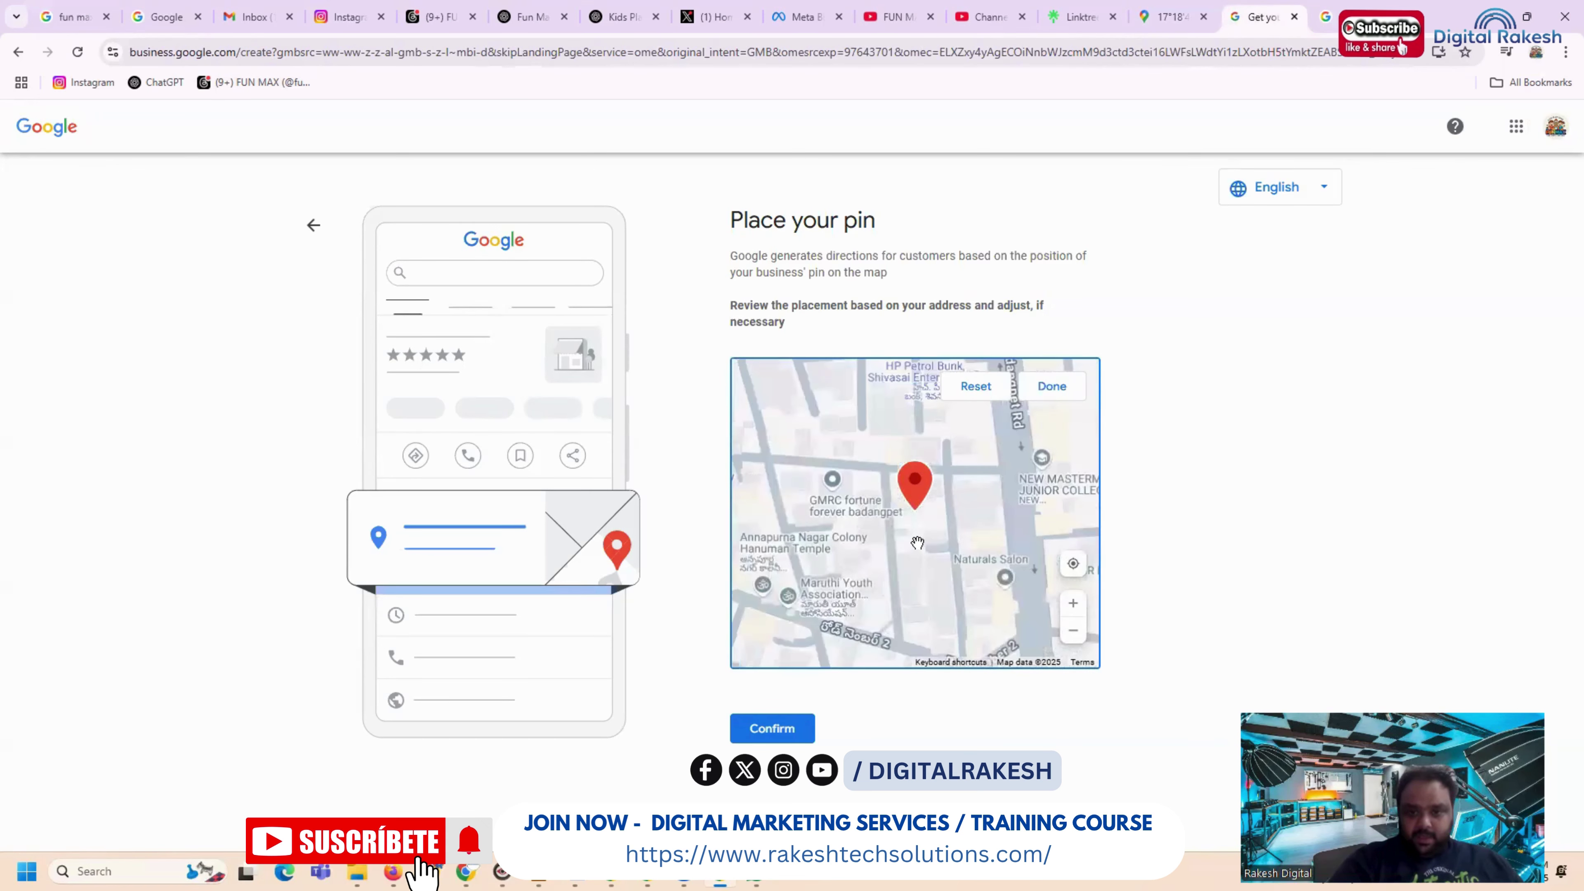
{"action": "left_click_drag", "start_coordinate": [917, 542], "coordinate": [926, 470]}
{"action": "scroll", "coordinate": [874, 585], "scroll_direction": "down", "scroll_amount": 3}
{"action": "scroll", "coordinate": [876, 575], "scroll_direction": "down", "scroll_amount": 2}
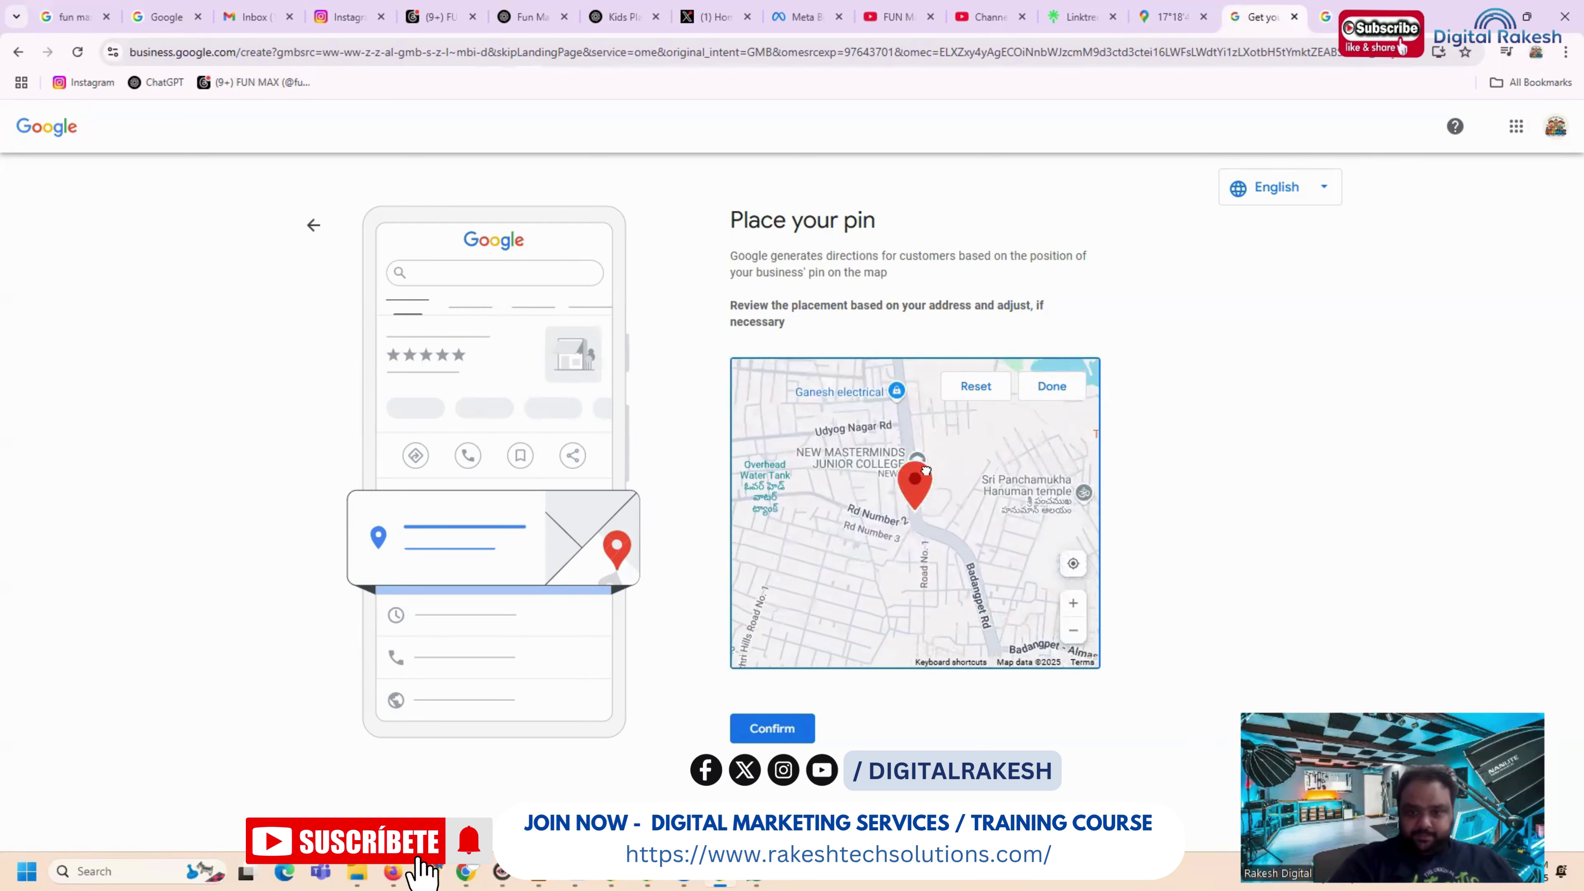
{"action": "scroll", "coordinate": [972, 511], "scroll_direction": "down", "scroll_amount": 2}
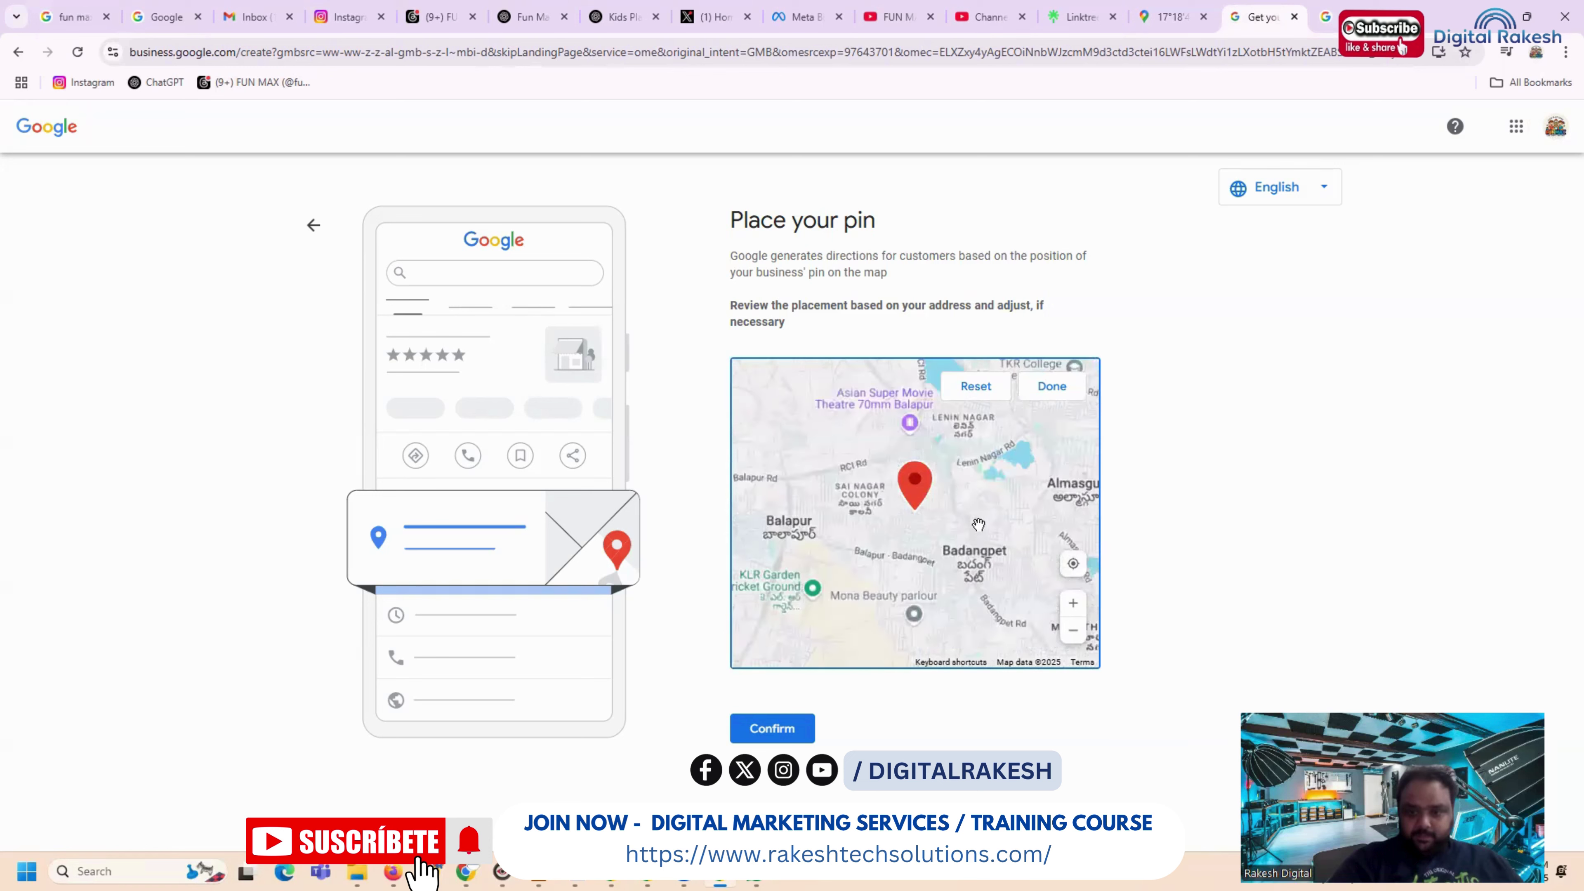
{"action": "scroll", "coordinate": [980, 531], "scroll_direction": "up", "scroll_amount": 2}
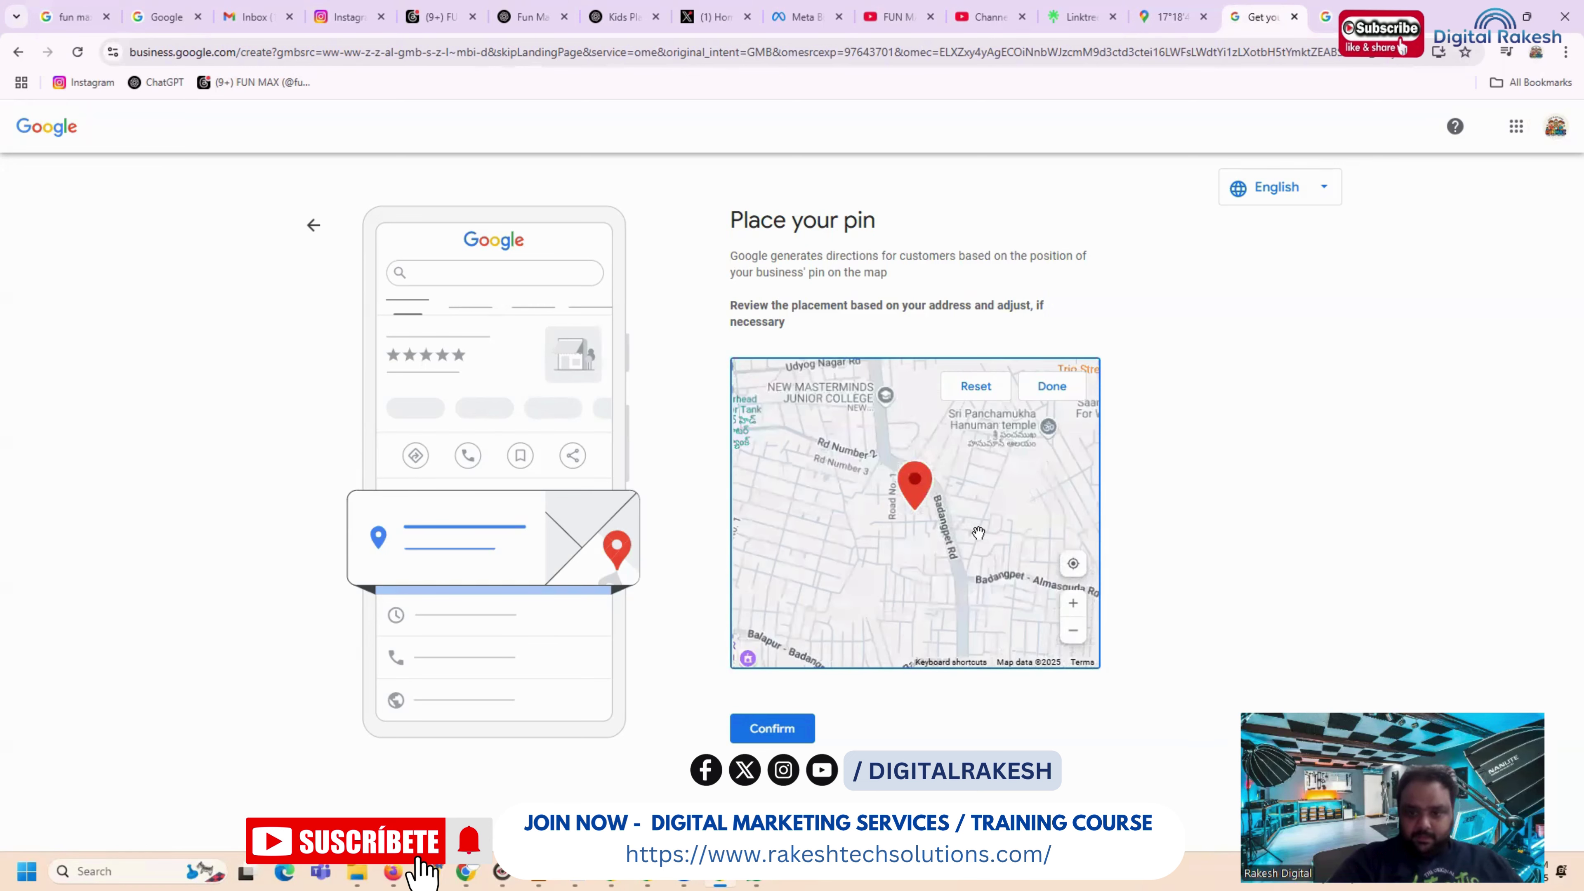
{"action": "scroll", "coordinate": [976, 533], "scroll_direction": "up", "scroll_amount": 2}
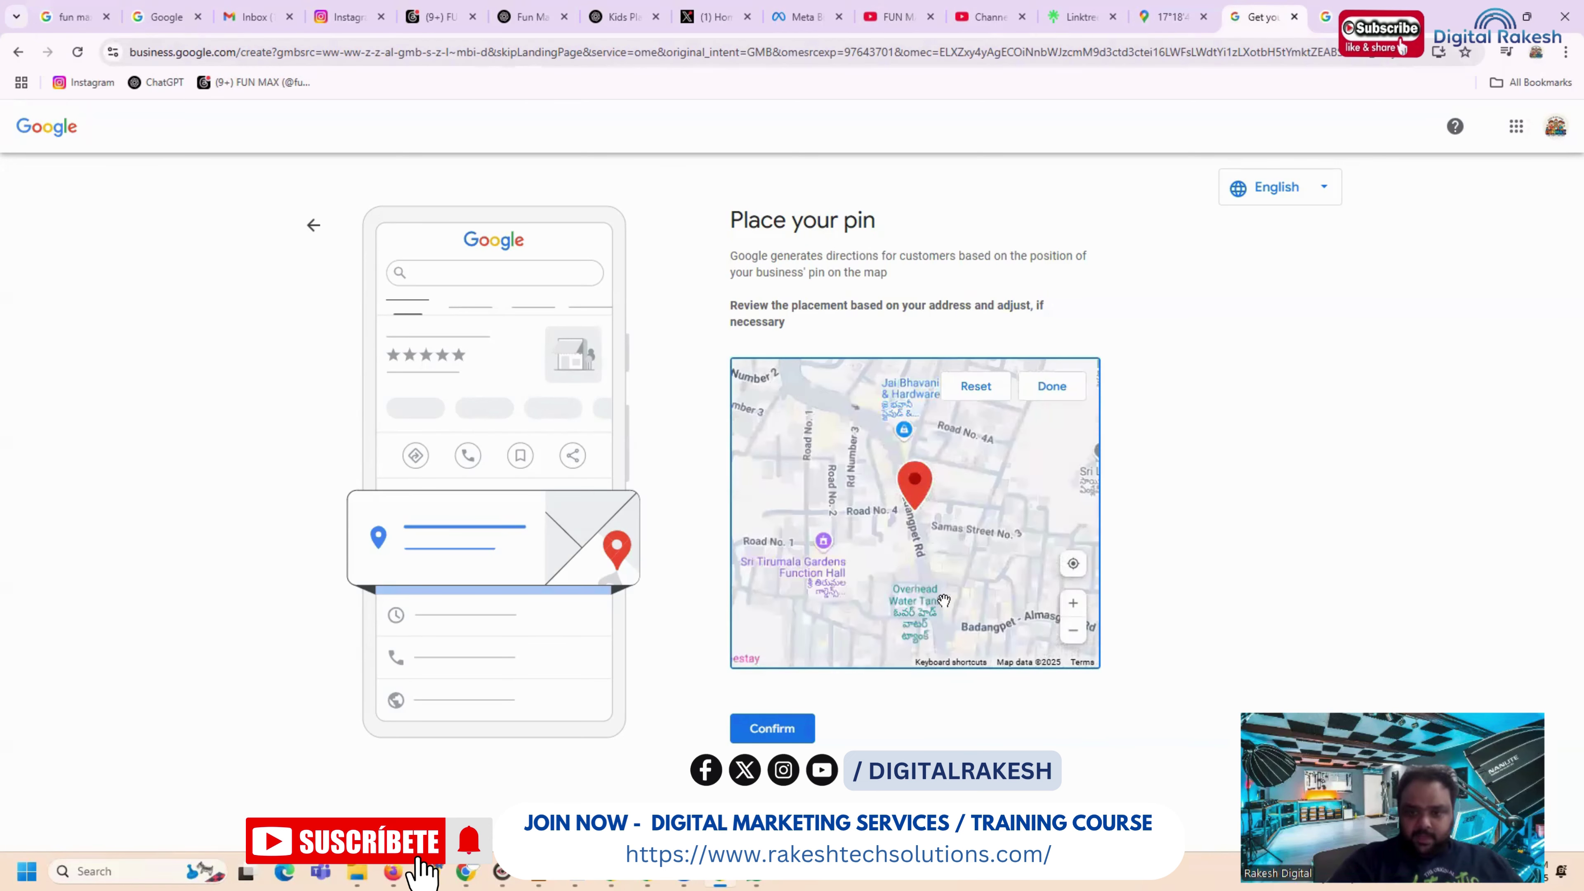
Step: Check the marked location in Google Maps, and move the business pin north to where Udyog Nagar Rd meets Badangpet Rd
{"action": "left_click", "coordinate": [1170, 17]}
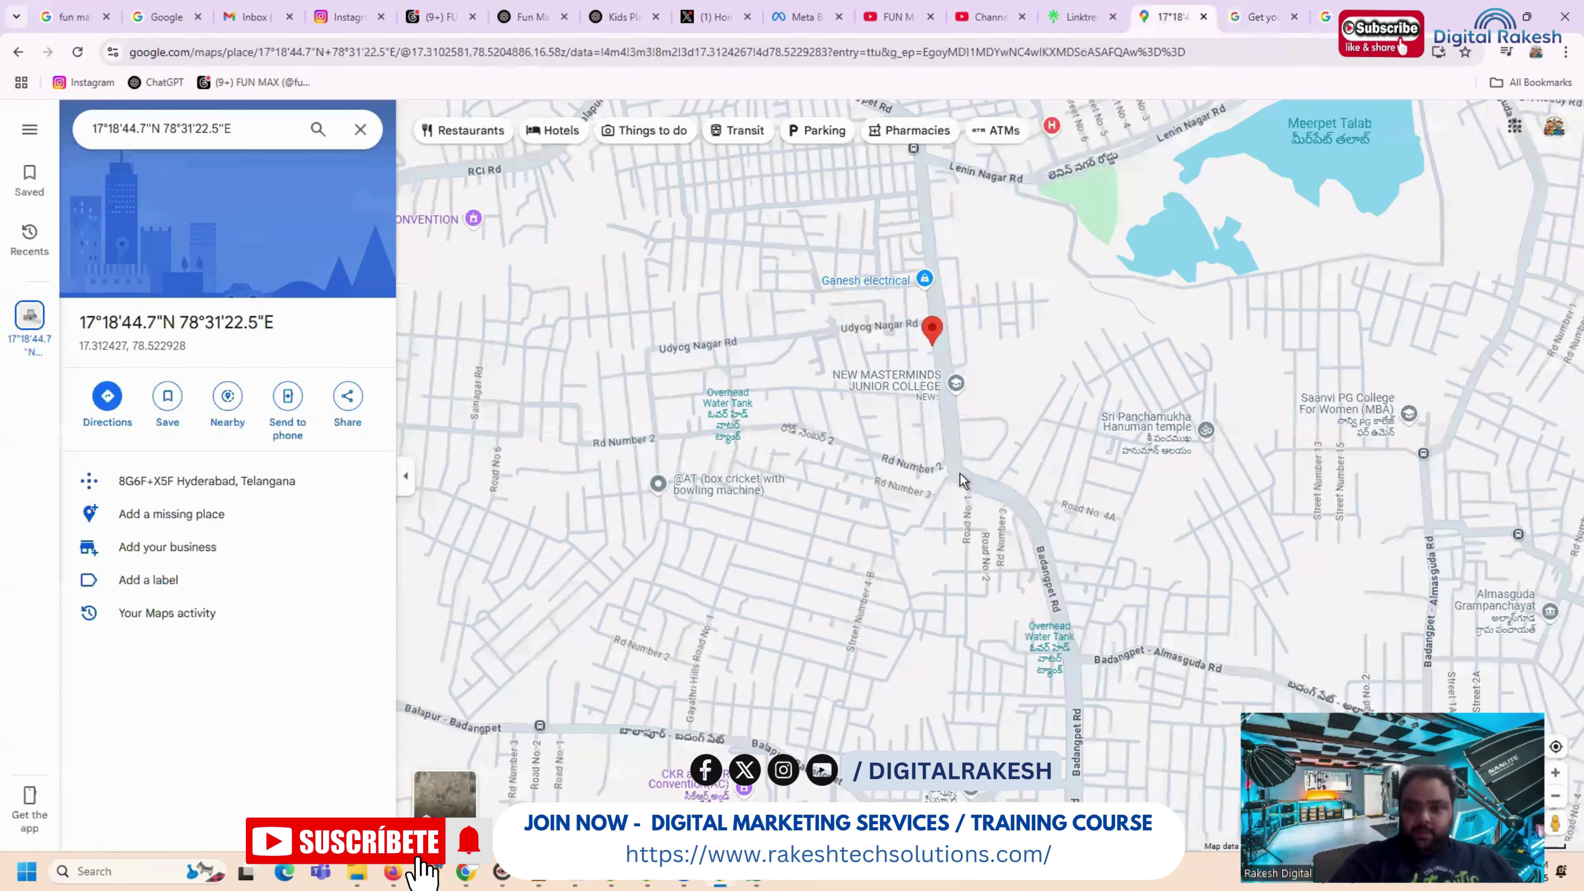
{"action": "scroll", "coordinate": [965, 501], "scroll_direction": "up", "scroll_amount": 1}
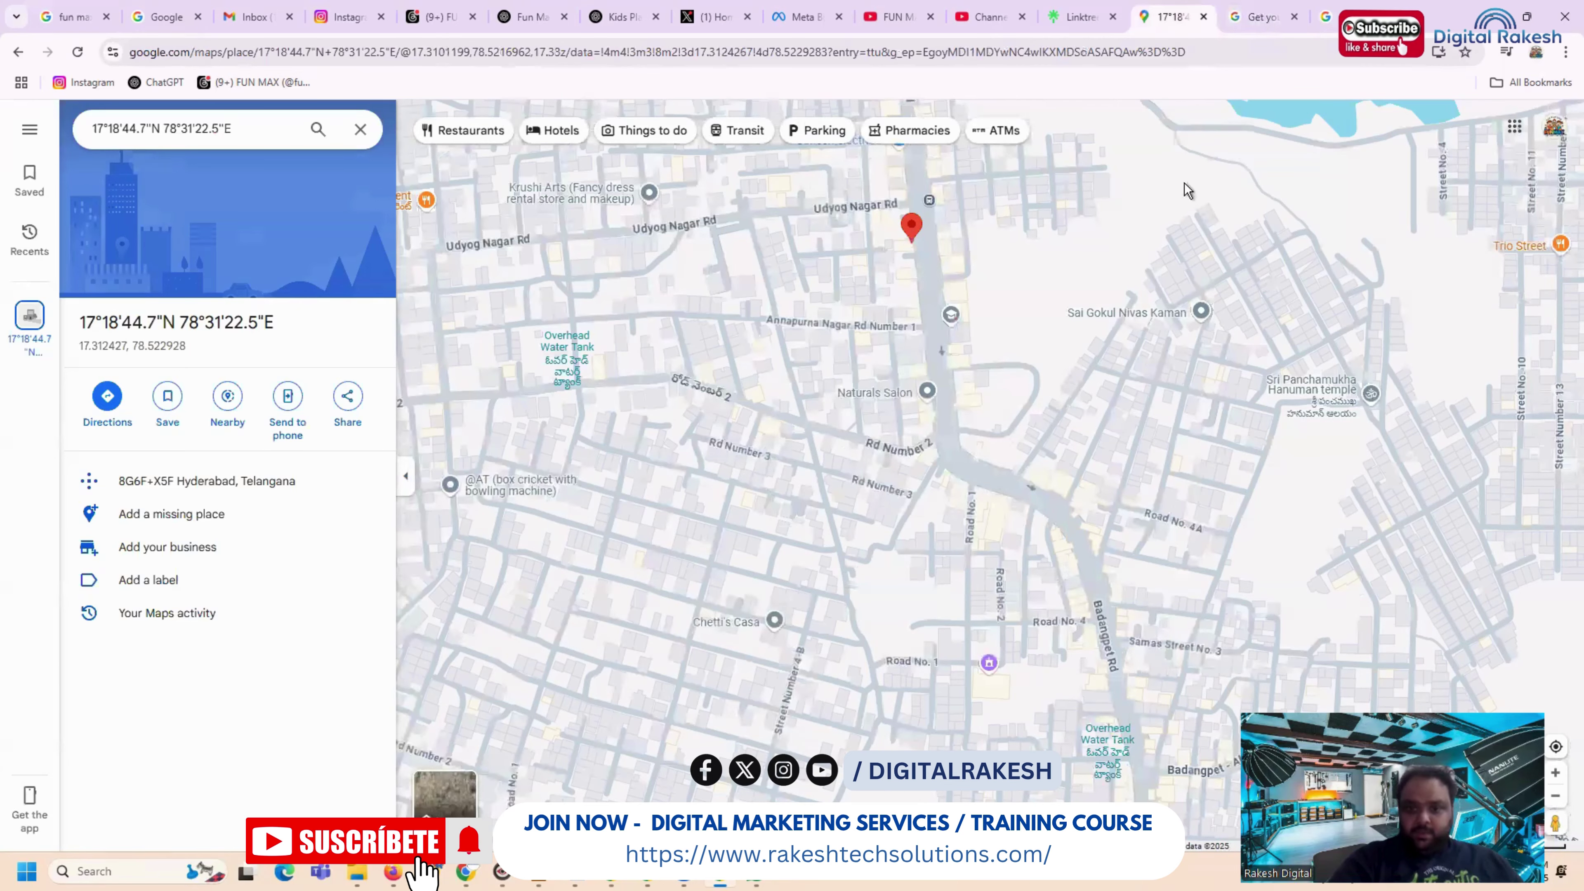
{"action": "key", "text": "ctrl+Tab"}
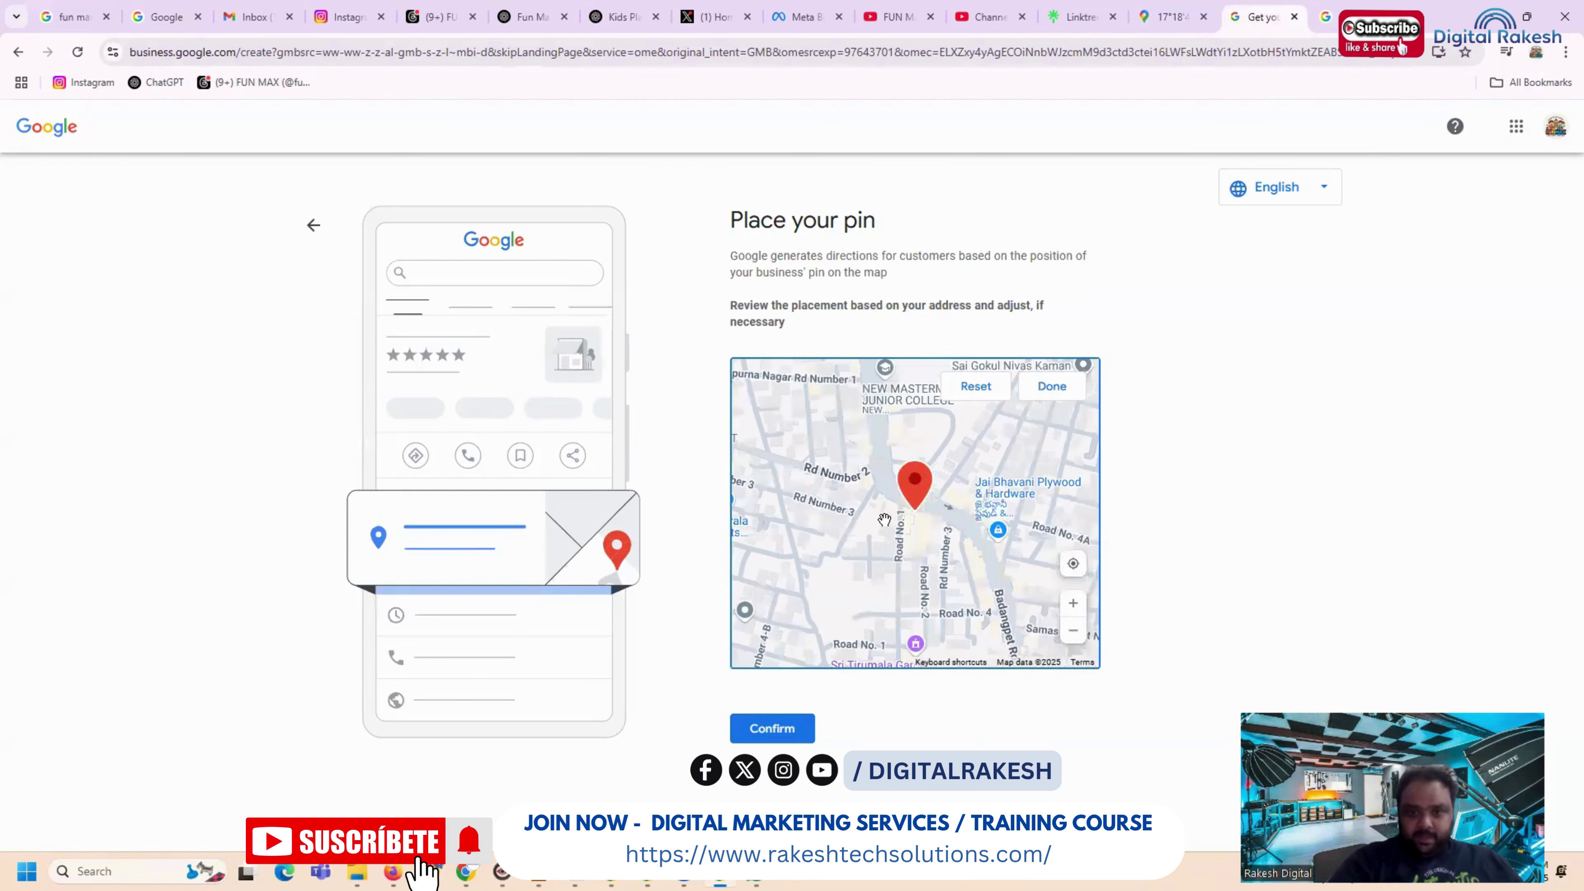
{"action": "left_click_drag", "start_coordinate": [922, 575], "coordinate": [907, 685]}
{"action": "scroll", "coordinate": [966, 576], "scroll_direction": "up", "scroll_amount": 2}
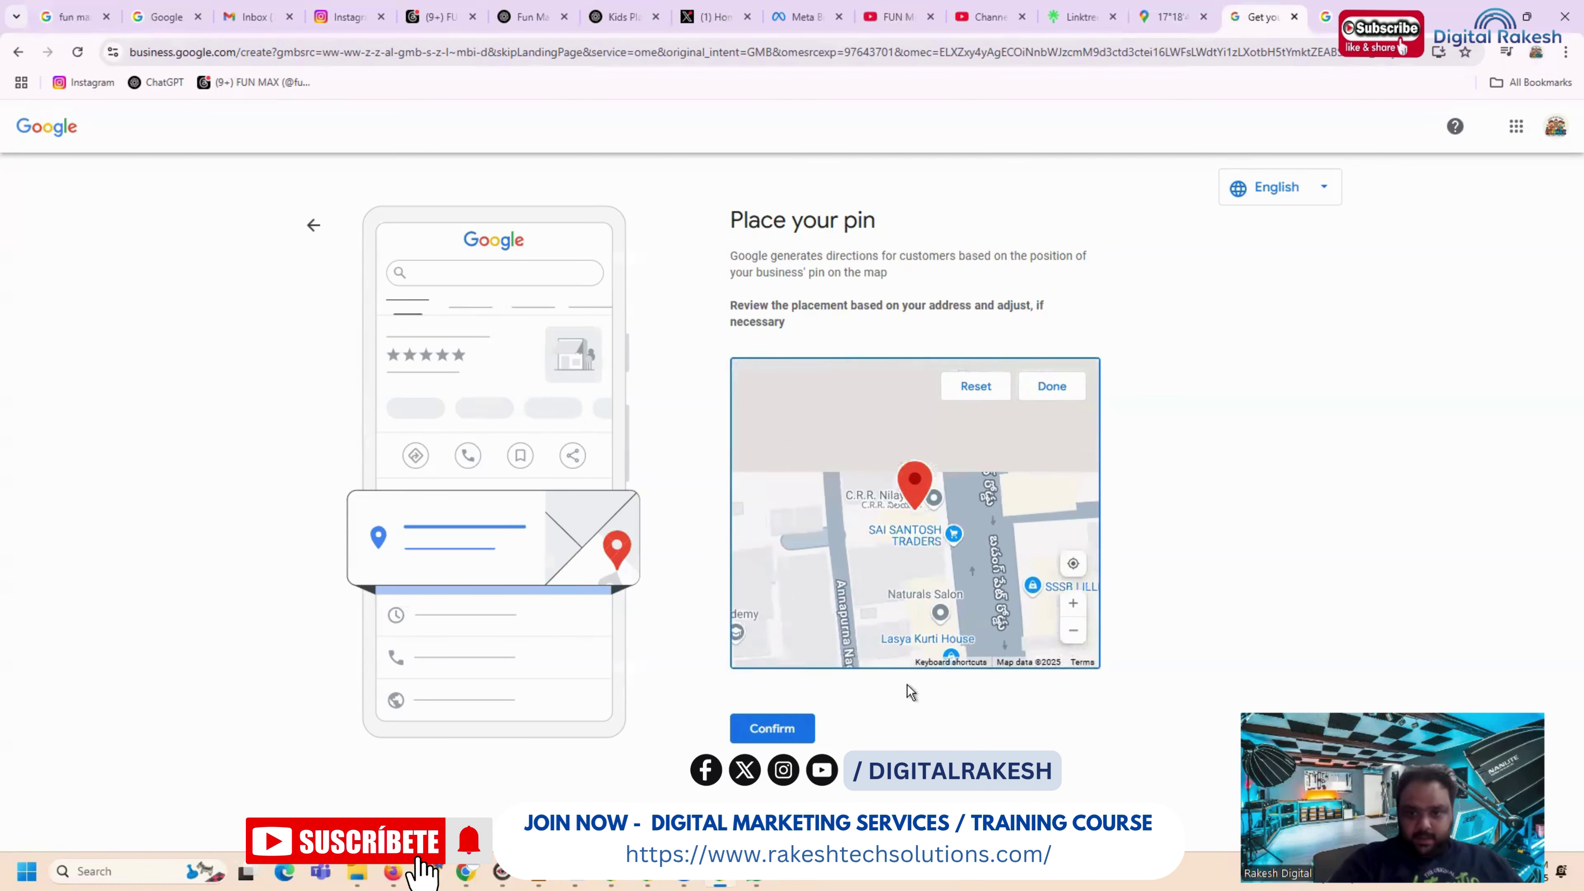
{"action": "left_click_drag", "start_coordinate": [923, 513], "coordinate": [925, 586]}
{"action": "scroll", "coordinate": [926, 572], "scroll_direction": "down", "scroll_amount": 2}
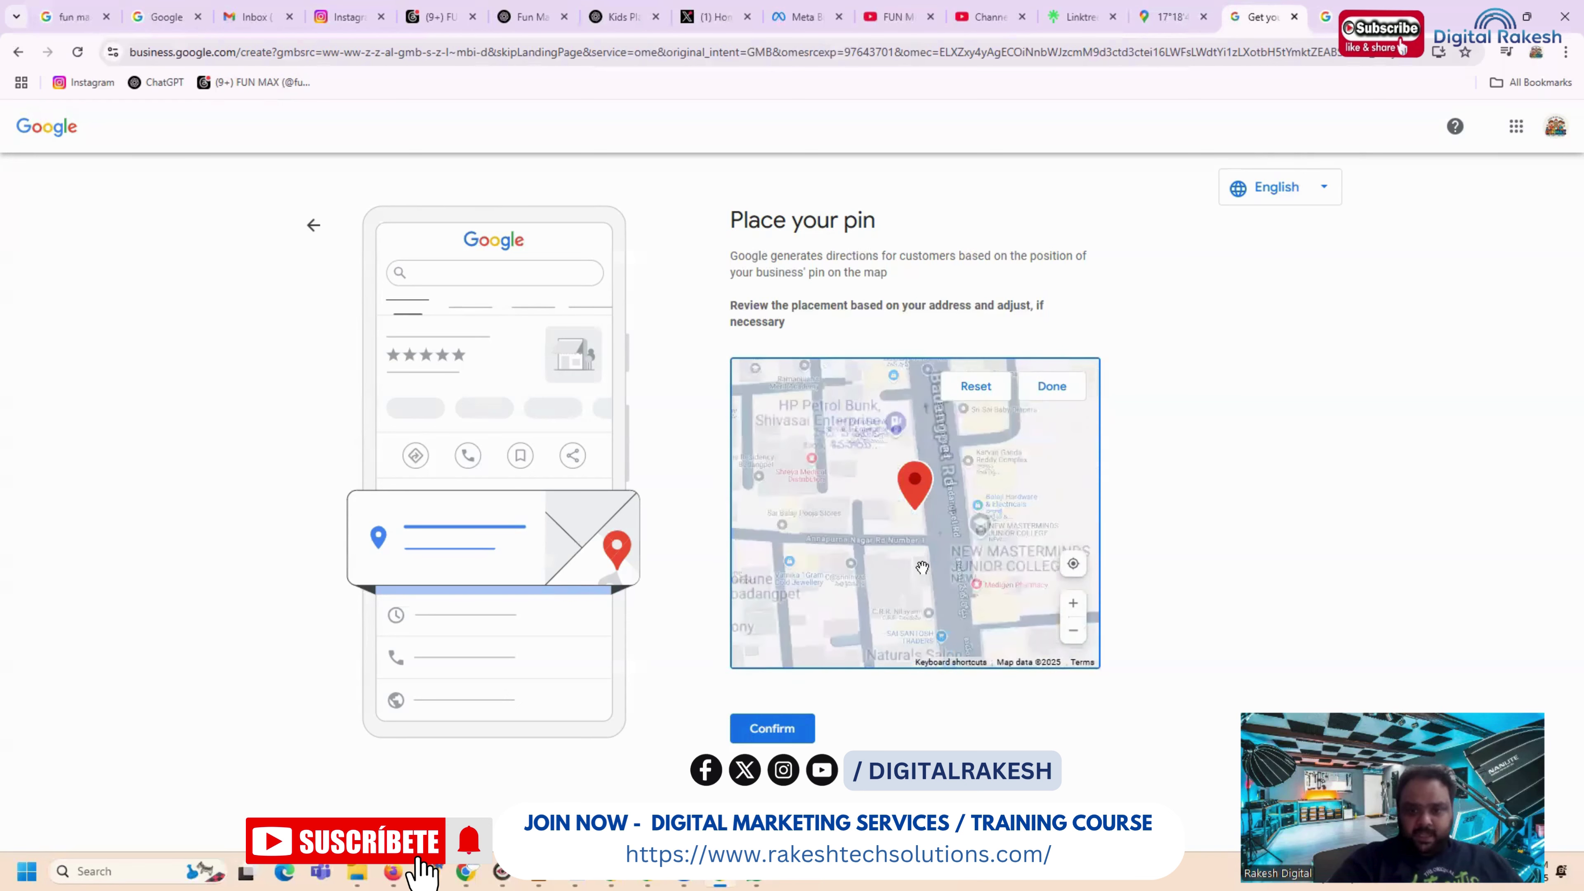
{"action": "left_click_drag", "start_coordinate": [929, 450], "coordinate": [891, 335]}
{"action": "scroll", "coordinate": [926, 580], "scroll_direction": "down", "scroll_amount": 2}
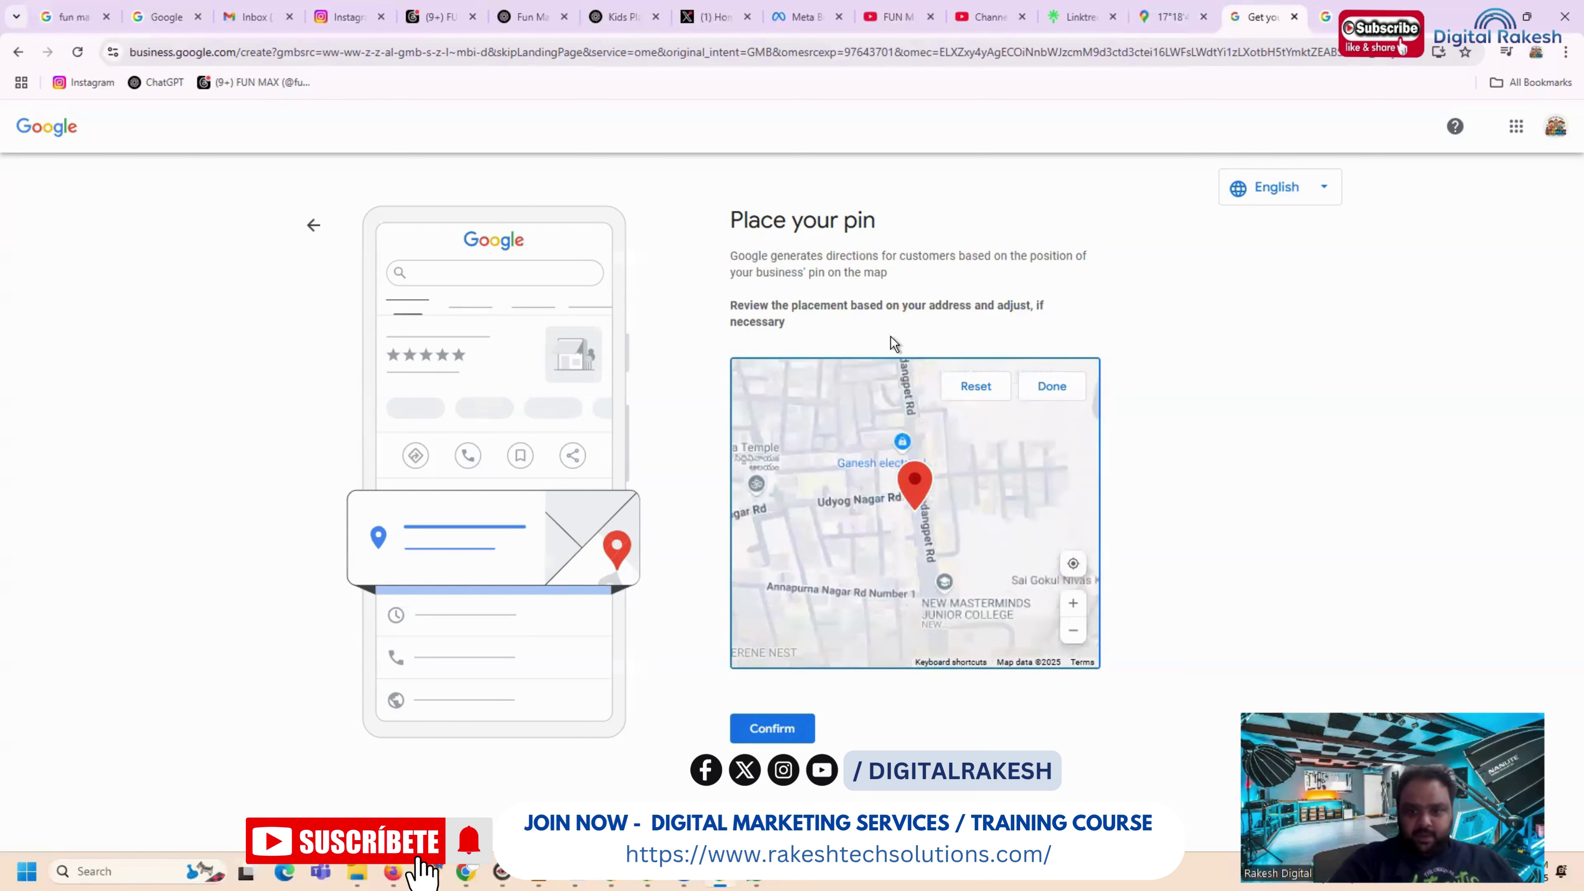
Step: Compare against the Google Maps marker again, and shift the business pin northwest off Badangpet Rd, past HP Petrol Bunk
{"action": "left_click", "coordinate": [1167, 17]}
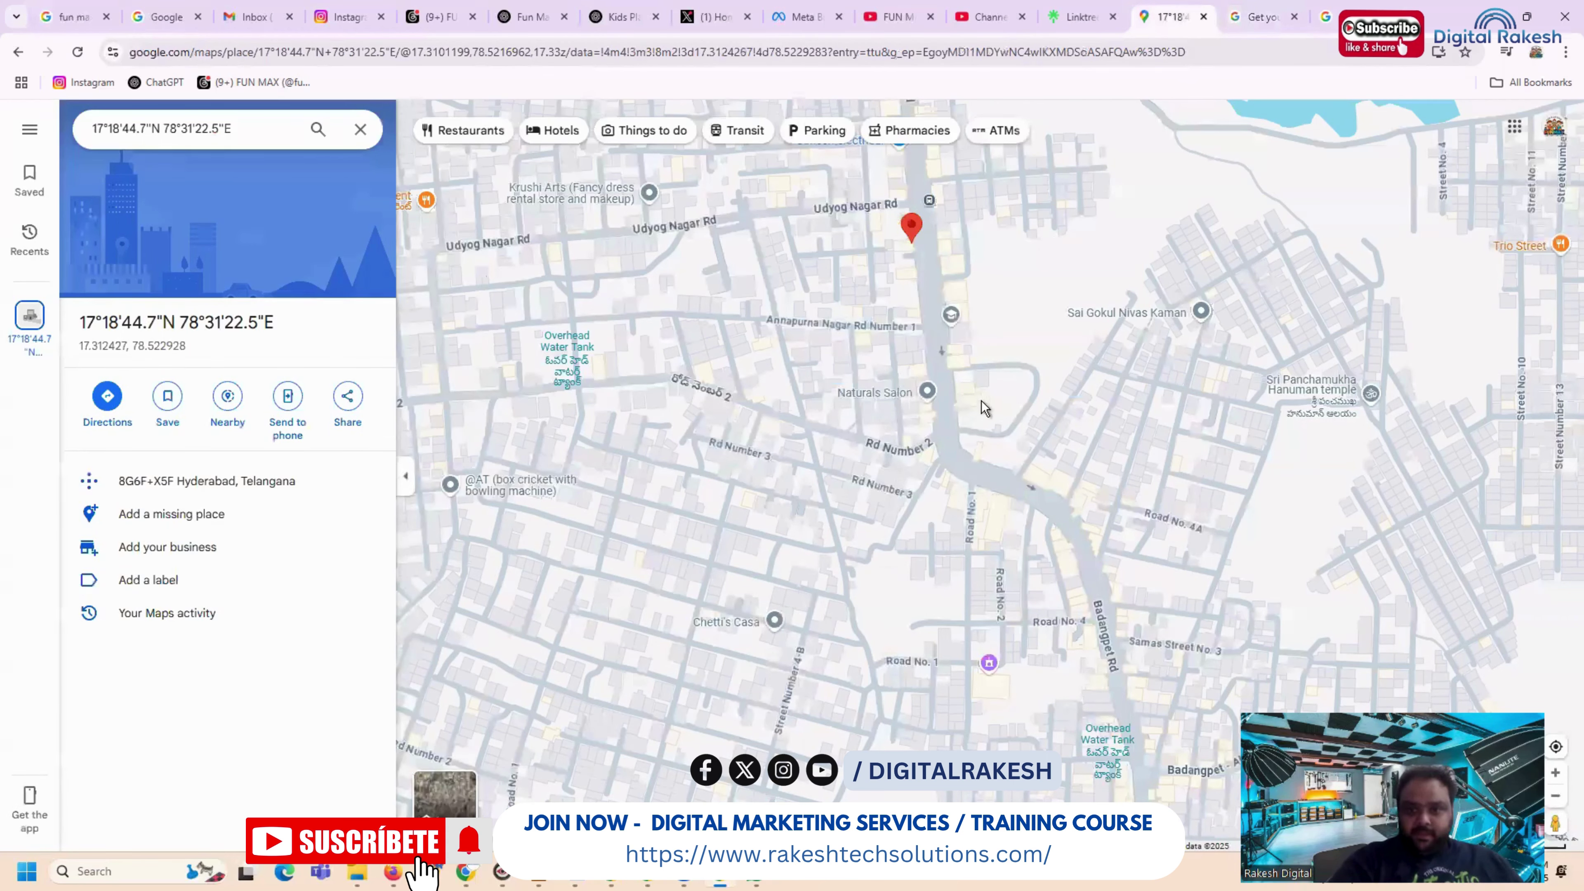
{"action": "scroll", "coordinate": [935, 277], "scroll_direction": "up", "scroll_amount": 1}
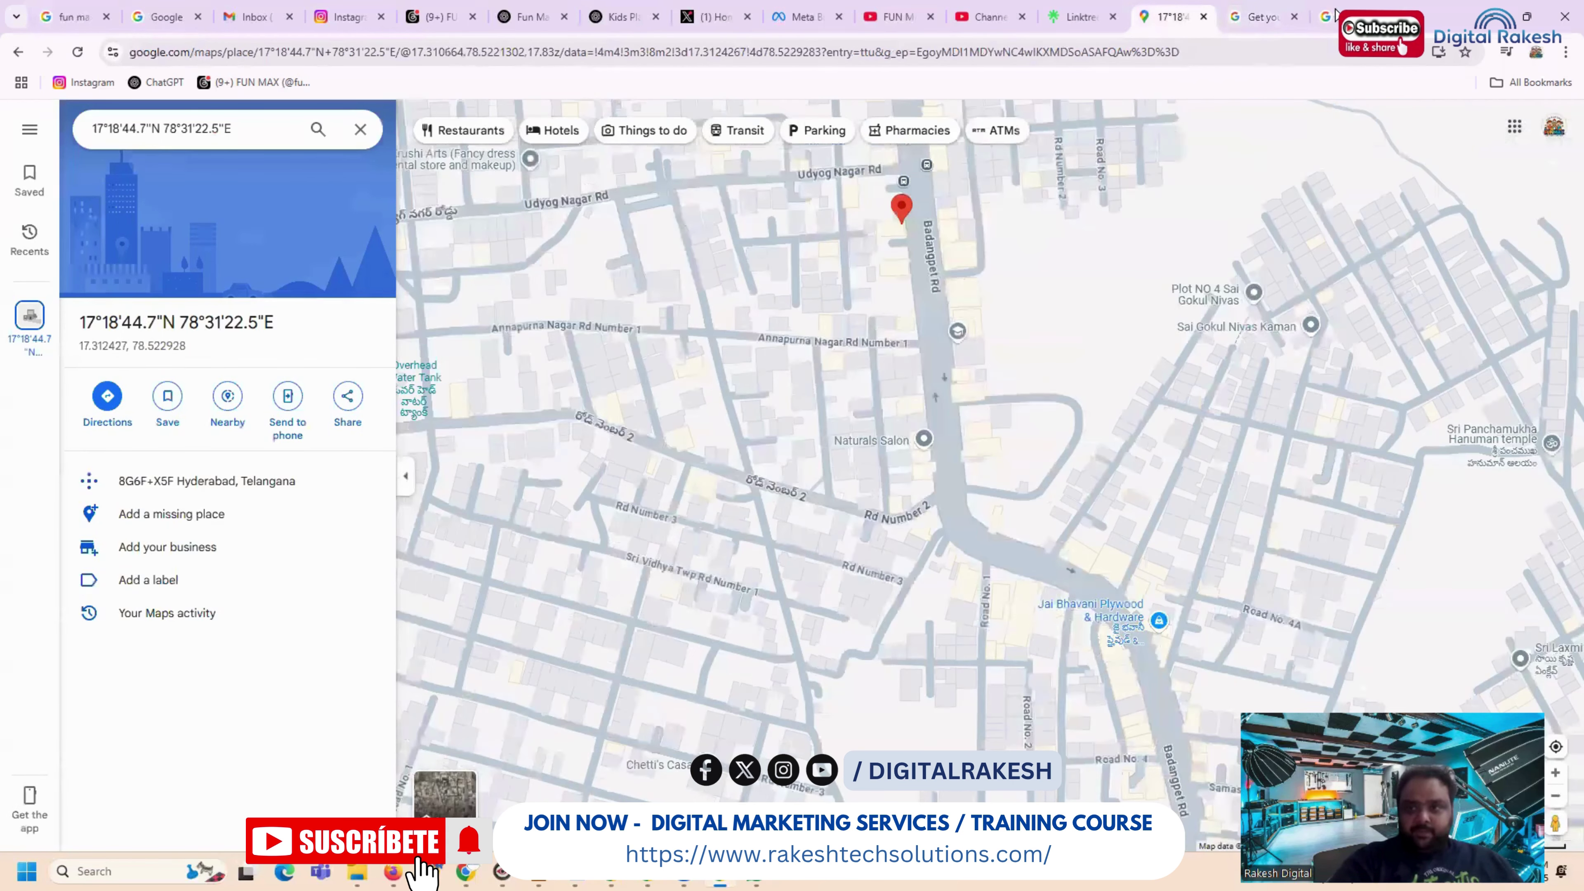
{"action": "left_click", "coordinate": [1260, 17]}
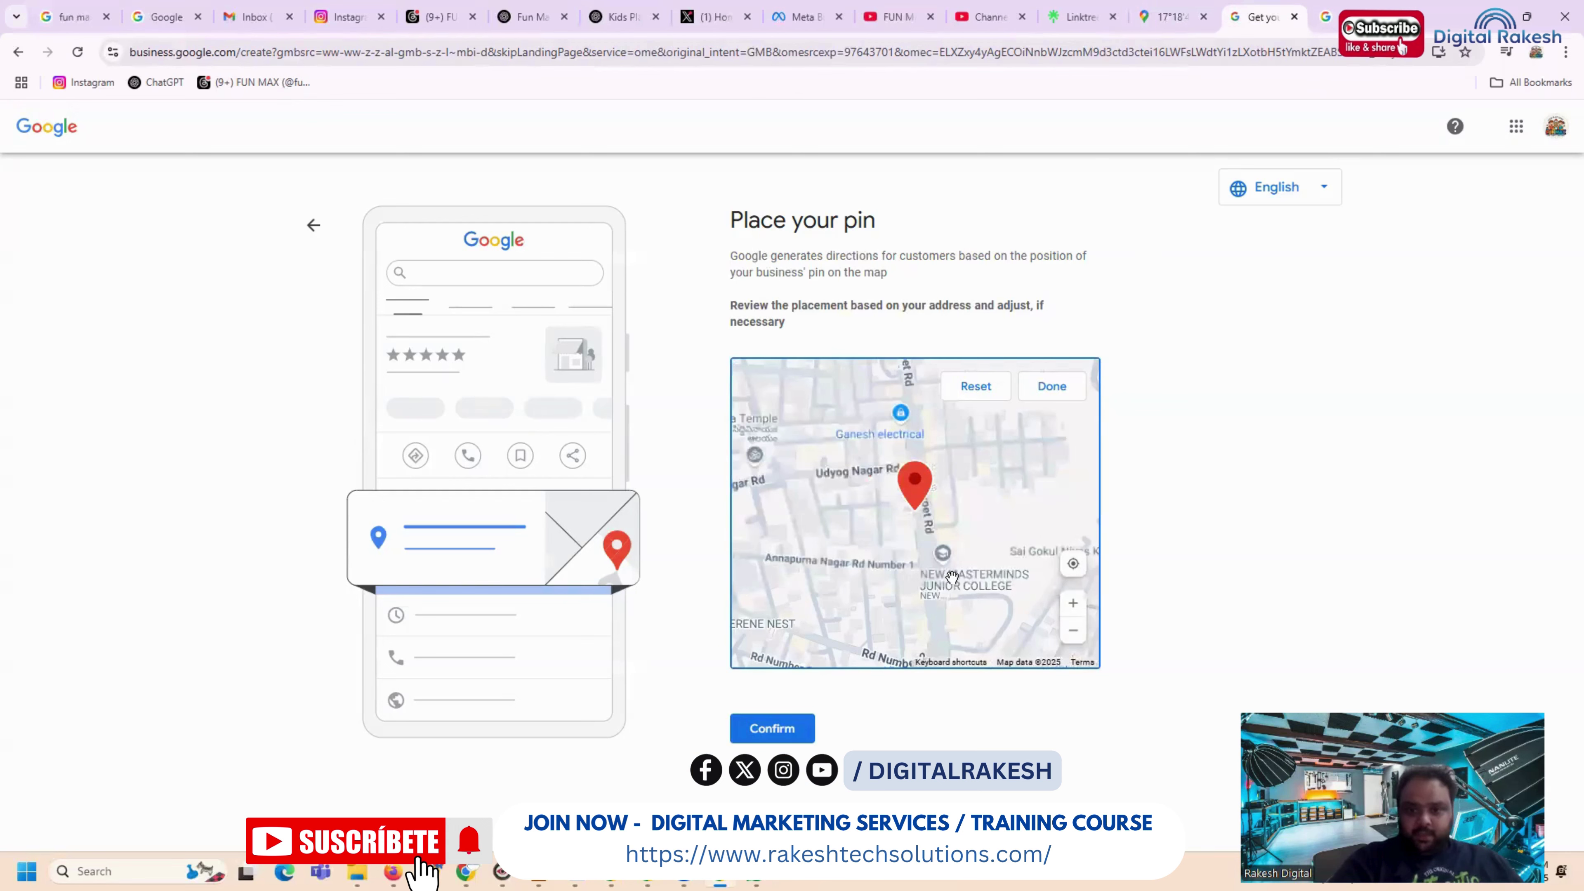
{"action": "scroll", "coordinate": [929, 555], "scroll_direction": "up", "scroll_amount": 4}
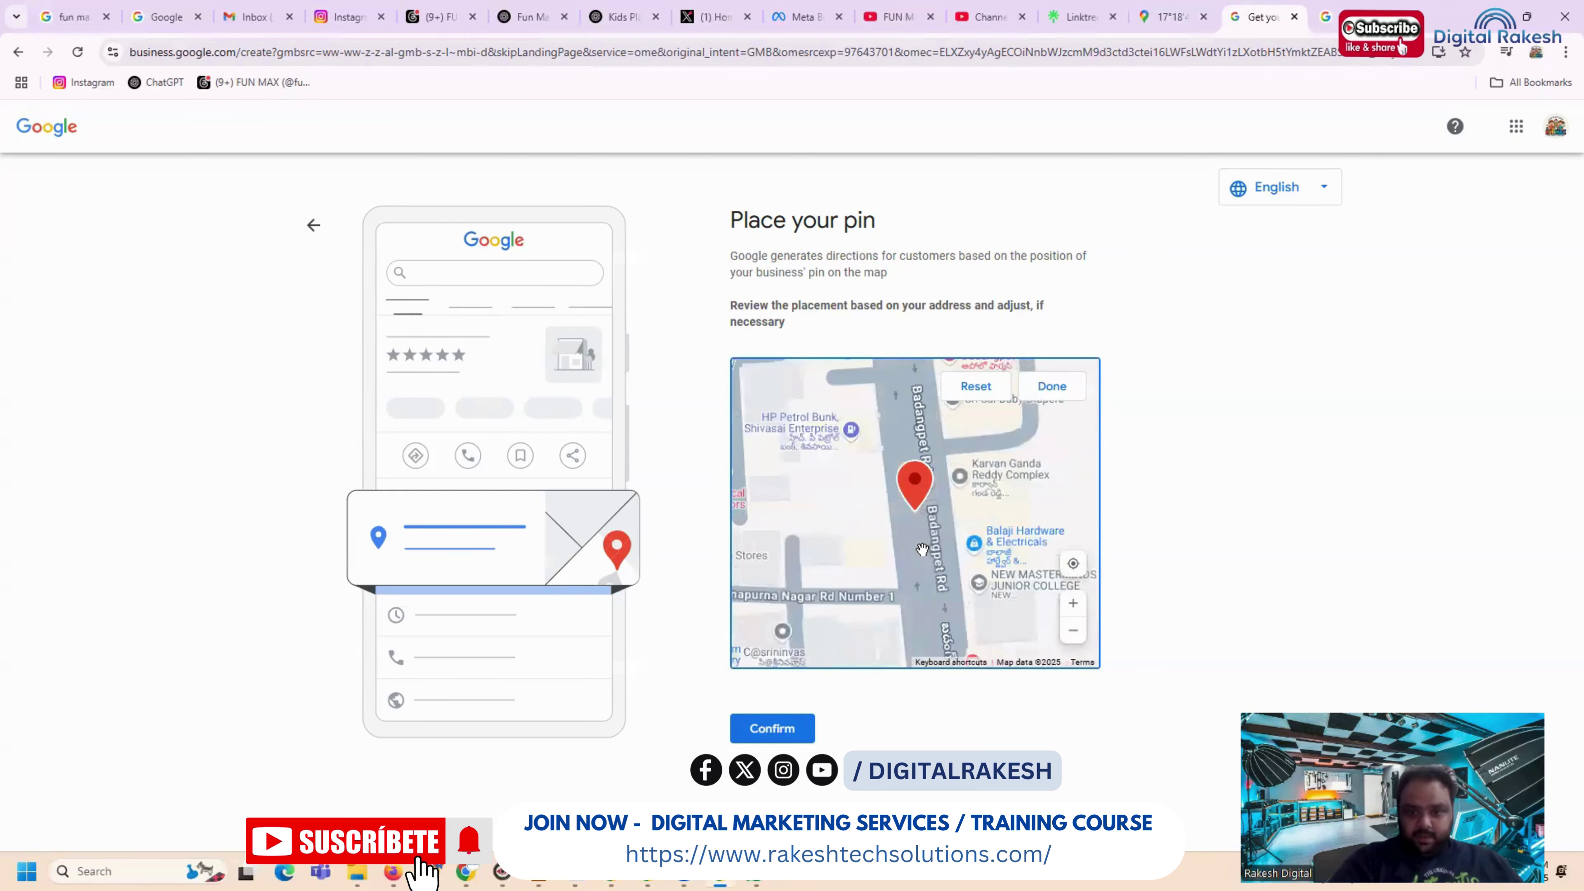
{"action": "left_click_drag", "start_coordinate": [873, 510], "coordinate": [965, 573]}
{"action": "left_click_drag", "start_coordinate": [904, 529], "coordinate": [938, 758]}
{"action": "left_click_drag", "start_coordinate": [952, 551], "coordinate": [947, 545]}
Step: Fine-tune the business pin to the spot beside S.V.S. Pan shop marked in Google Maps, and finish the adjustment
{"action": "left_click", "coordinate": [1151, 16]}
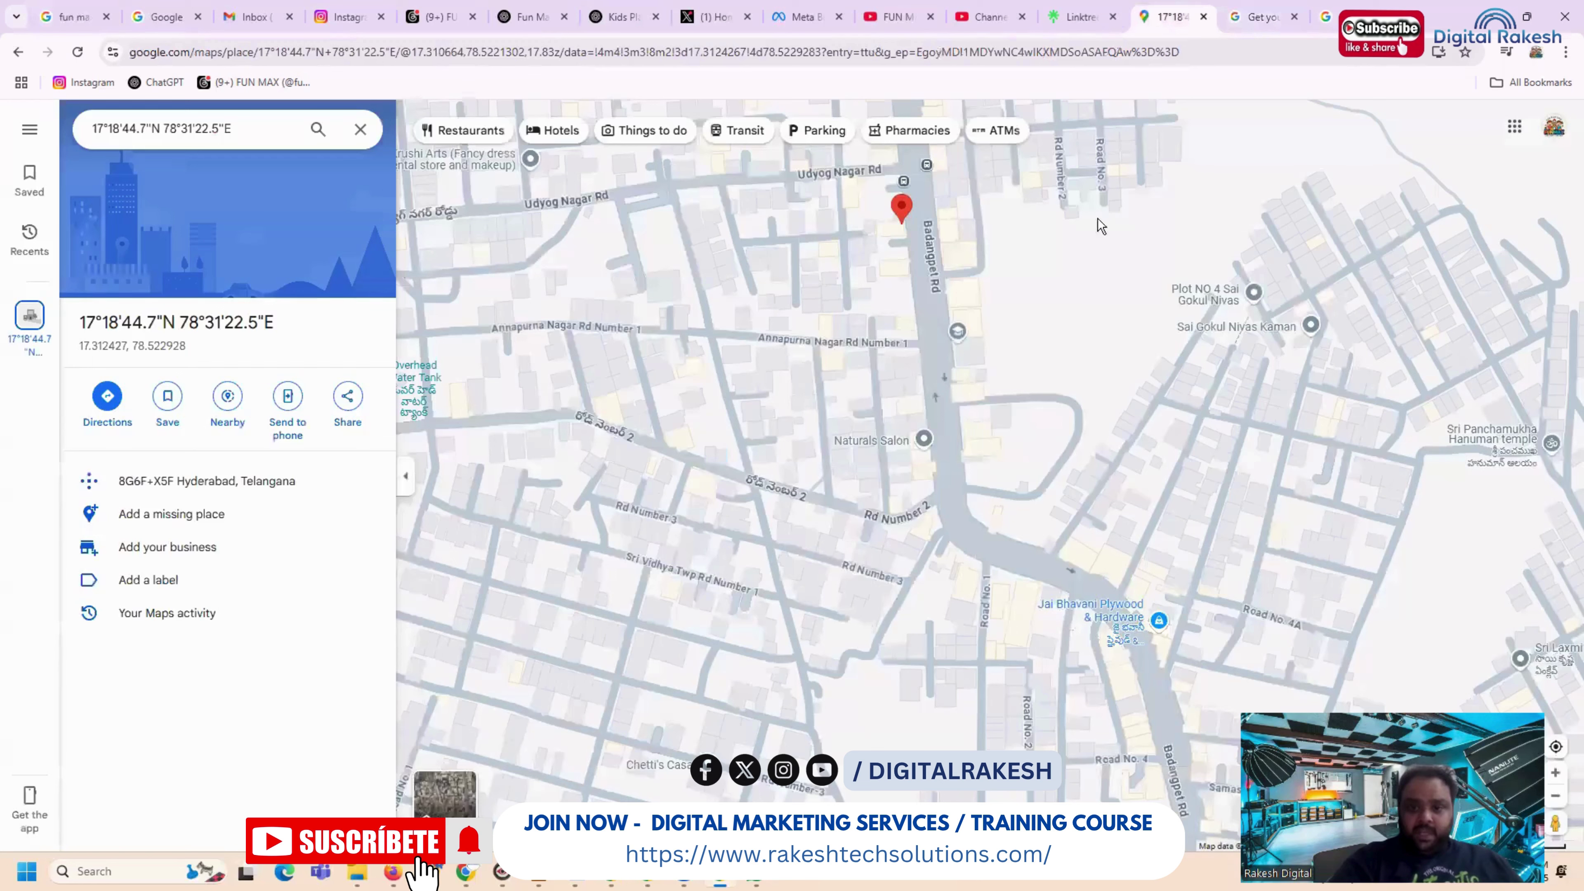
{"action": "scroll", "coordinate": [935, 229], "scroll_direction": "up", "scroll_amount": 5}
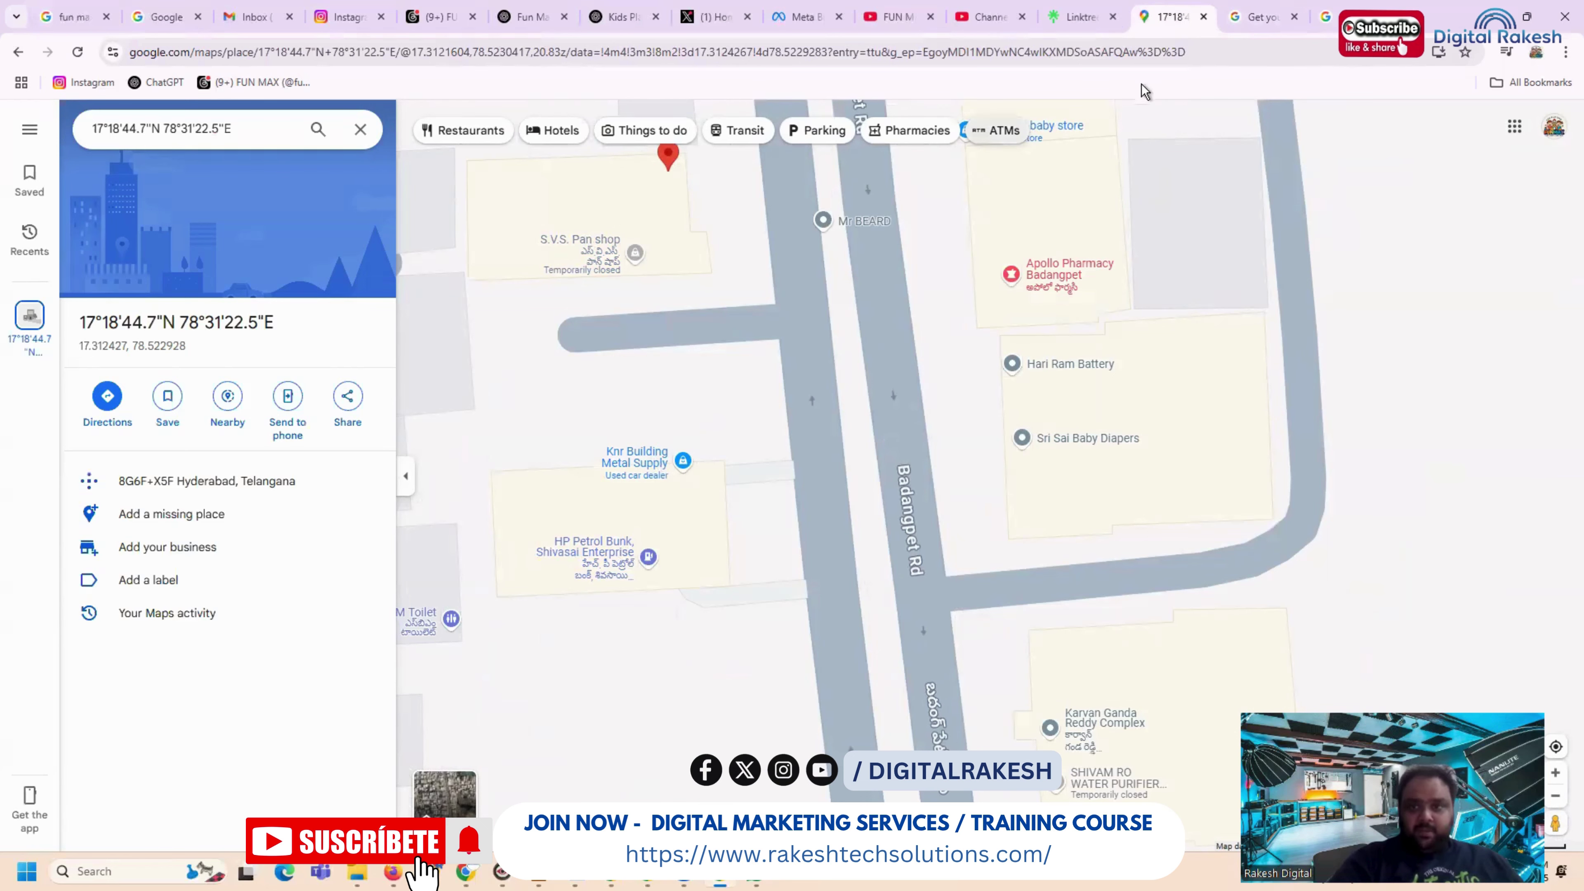
{"action": "left_click", "coordinate": [1257, 17]}
{"action": "left_click_drag", "start_coordinate": [897, 471], "coordinate": [806, 679]}
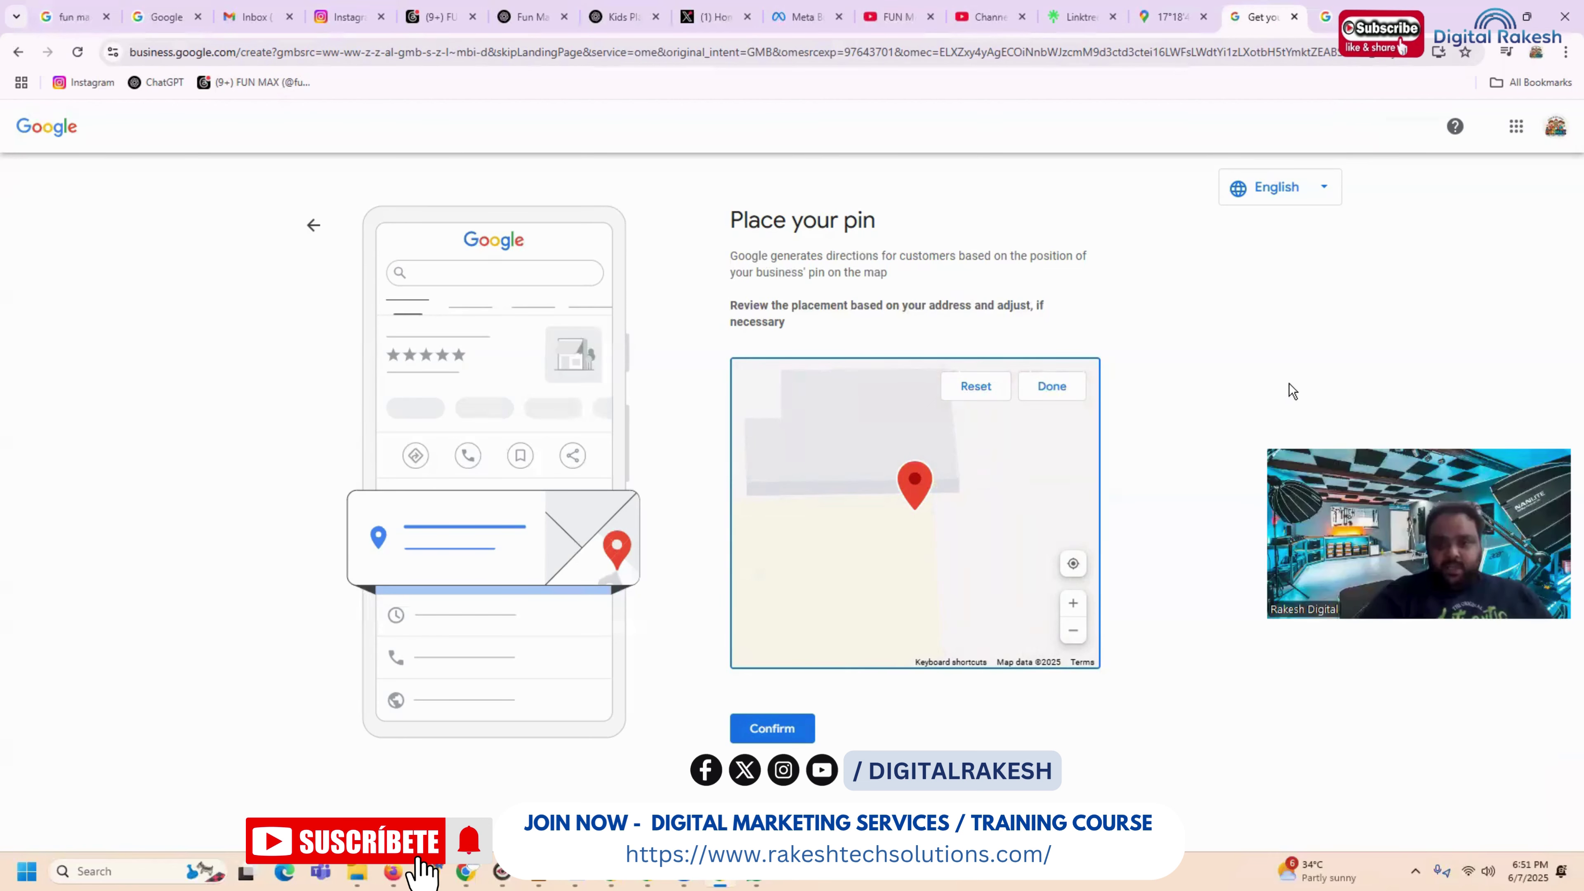
{"action": "left_click", "coordinate": [1052, 387]}
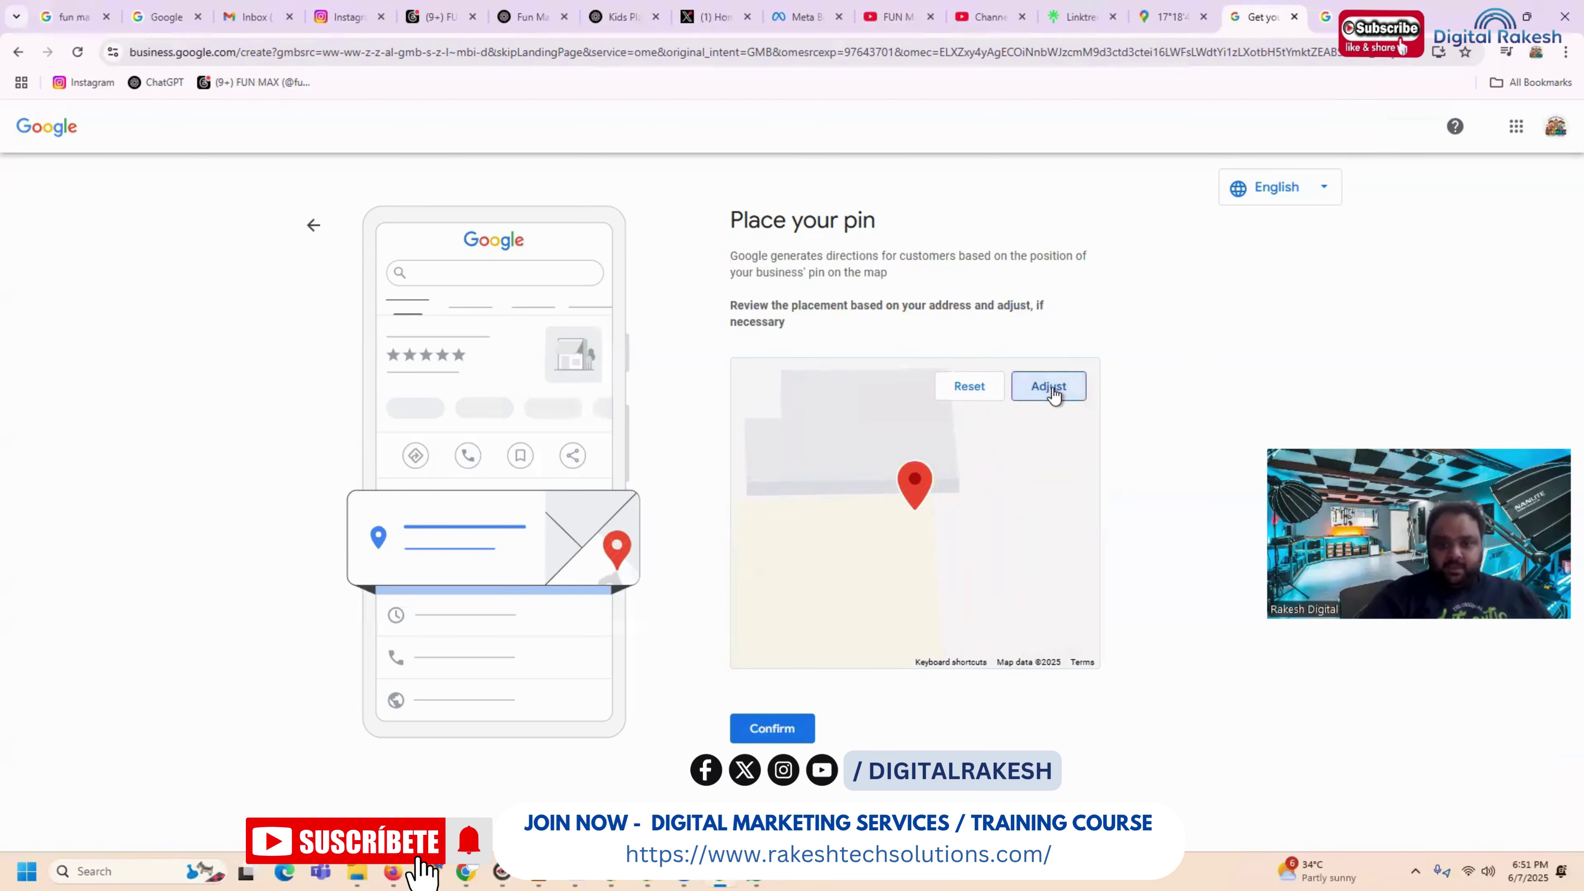
{"action": "left_click", "coordinate": [1174, 17]}
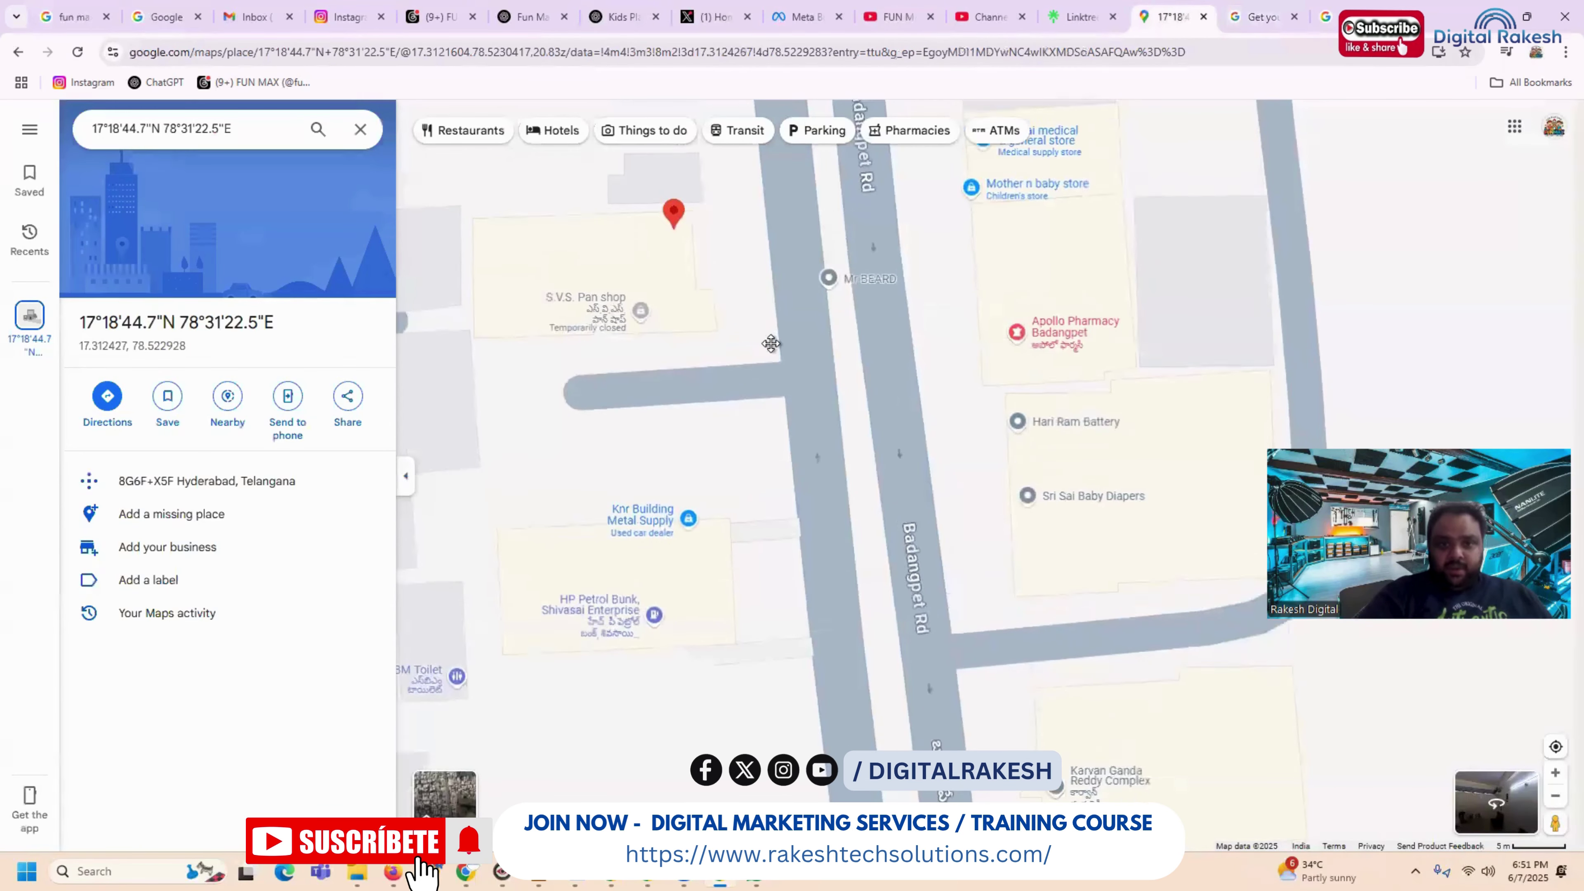
{"action": "left_click", "coordinate": [1251, 17]}
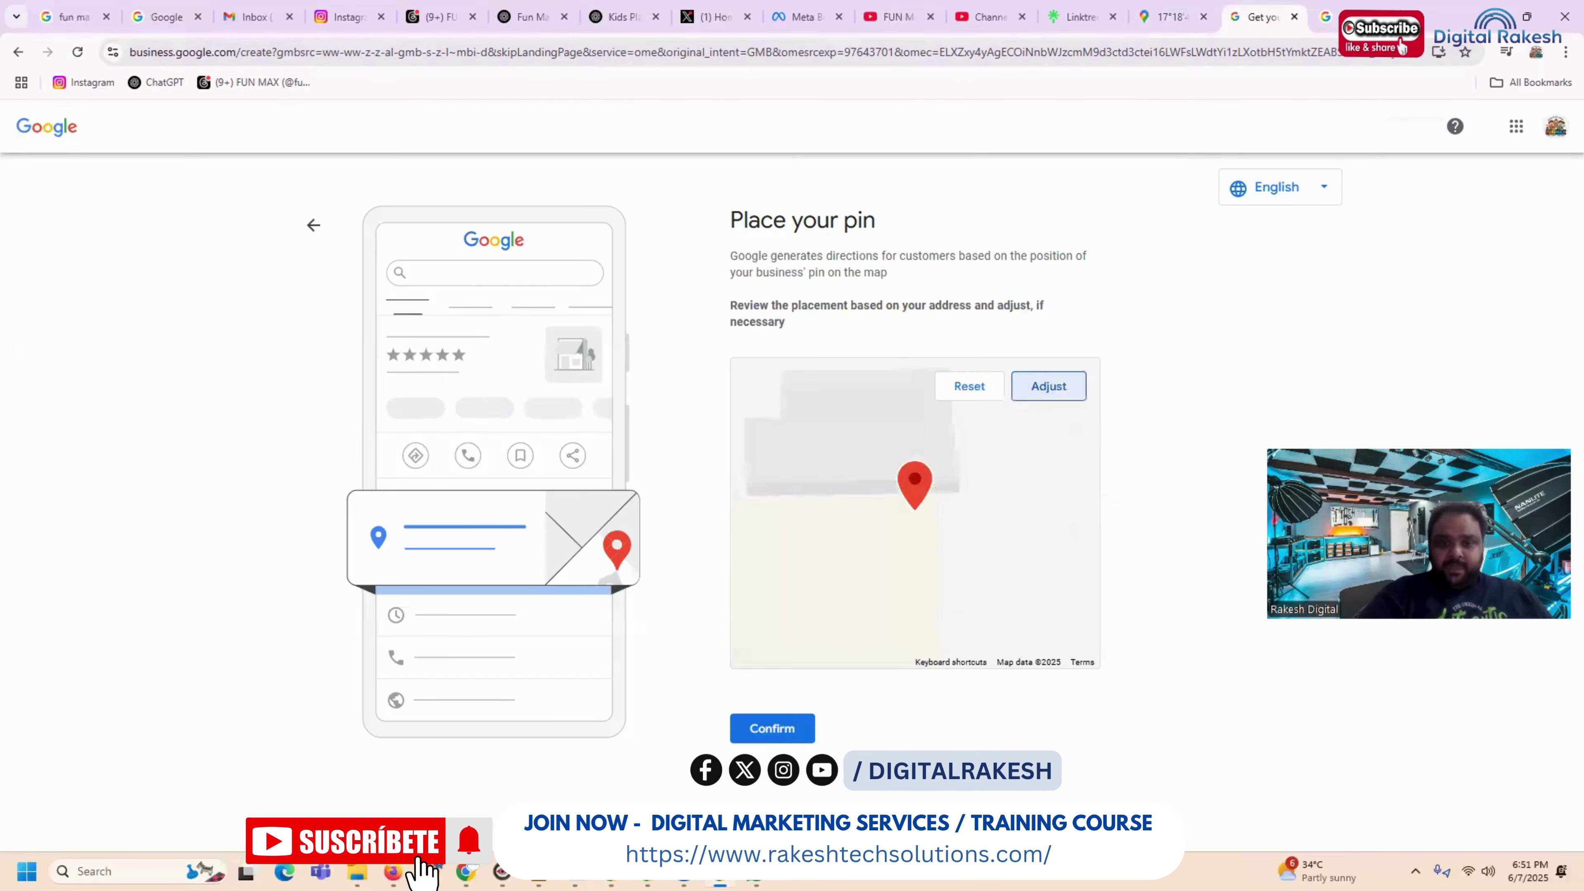
Step: Confirm the pin placement, and copy the business phone number from the Notepad notes
{"action": "left_click", "coordinate": [774, 725]}
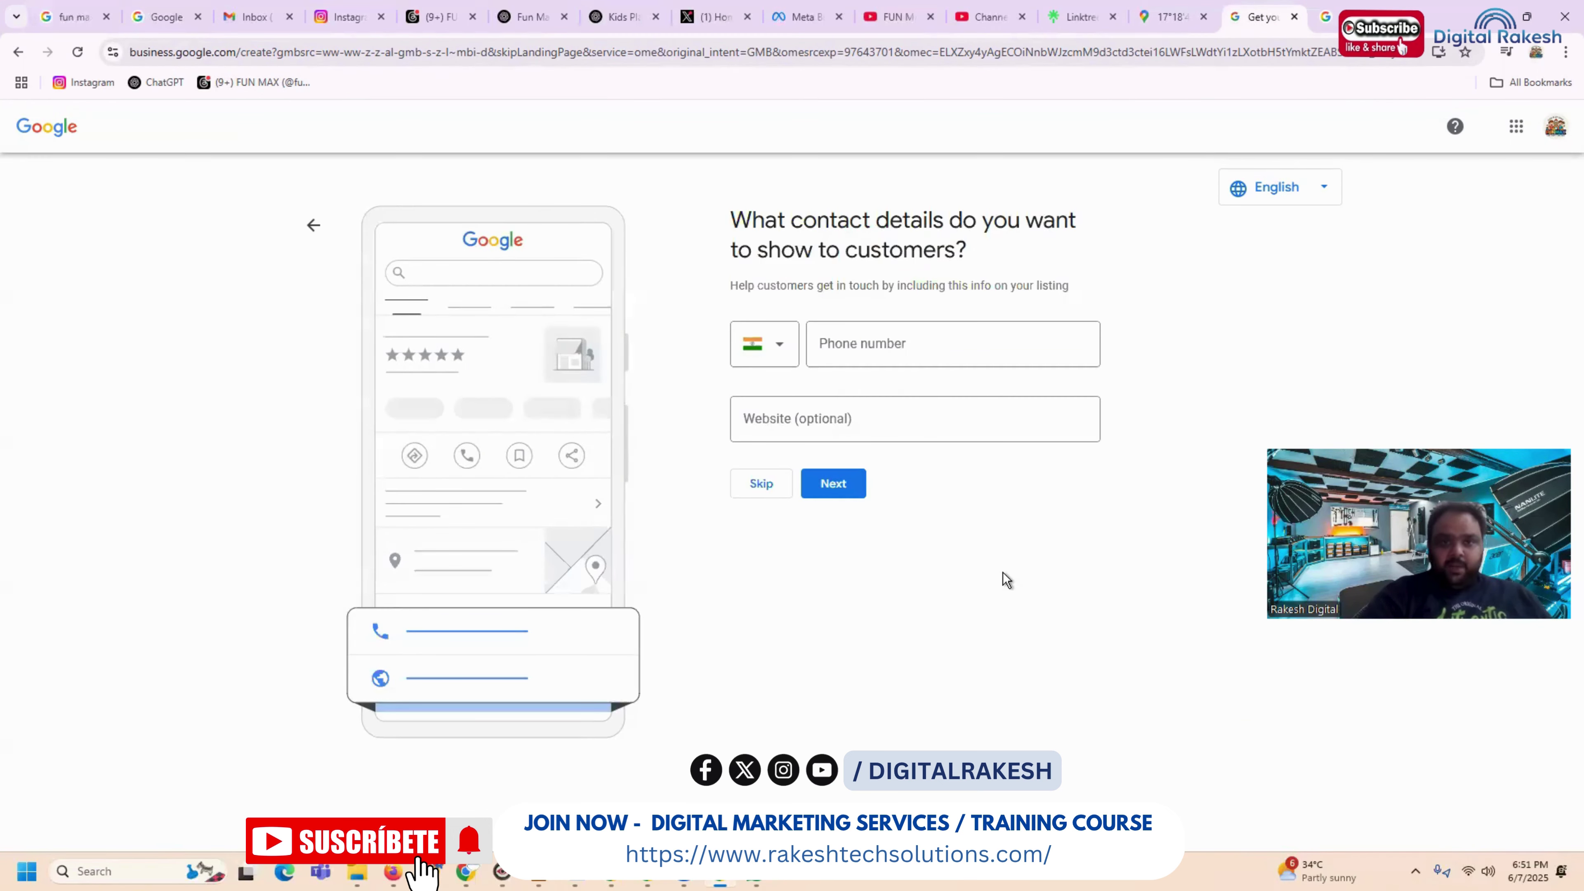
{"action": "left_click", "coordinate": [348, 19]}
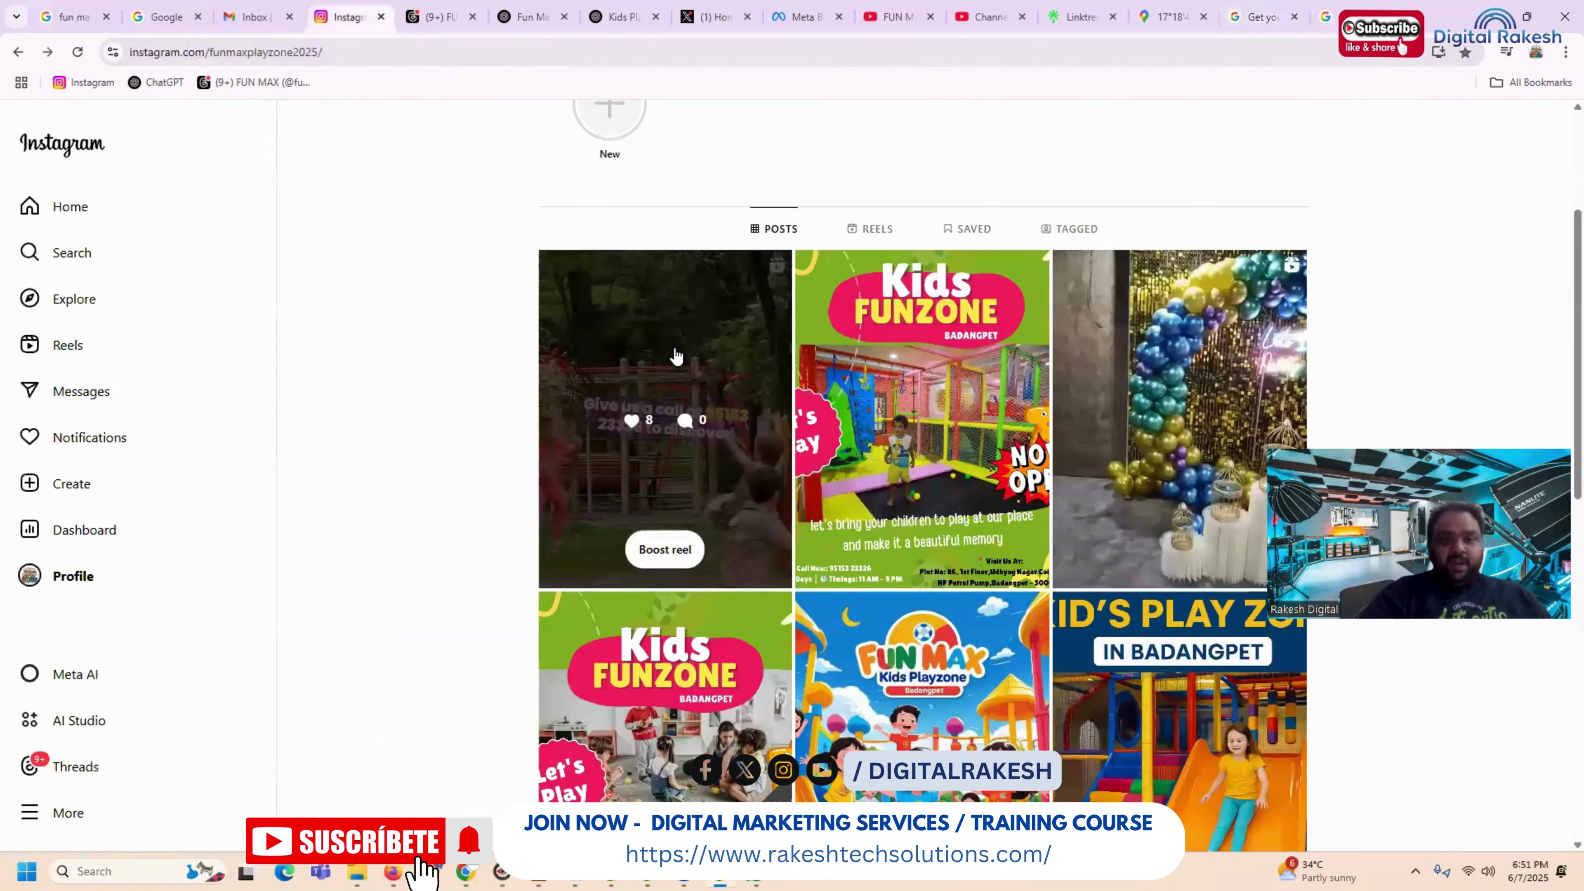
{"action": "key", "text": "alt+Tab"}
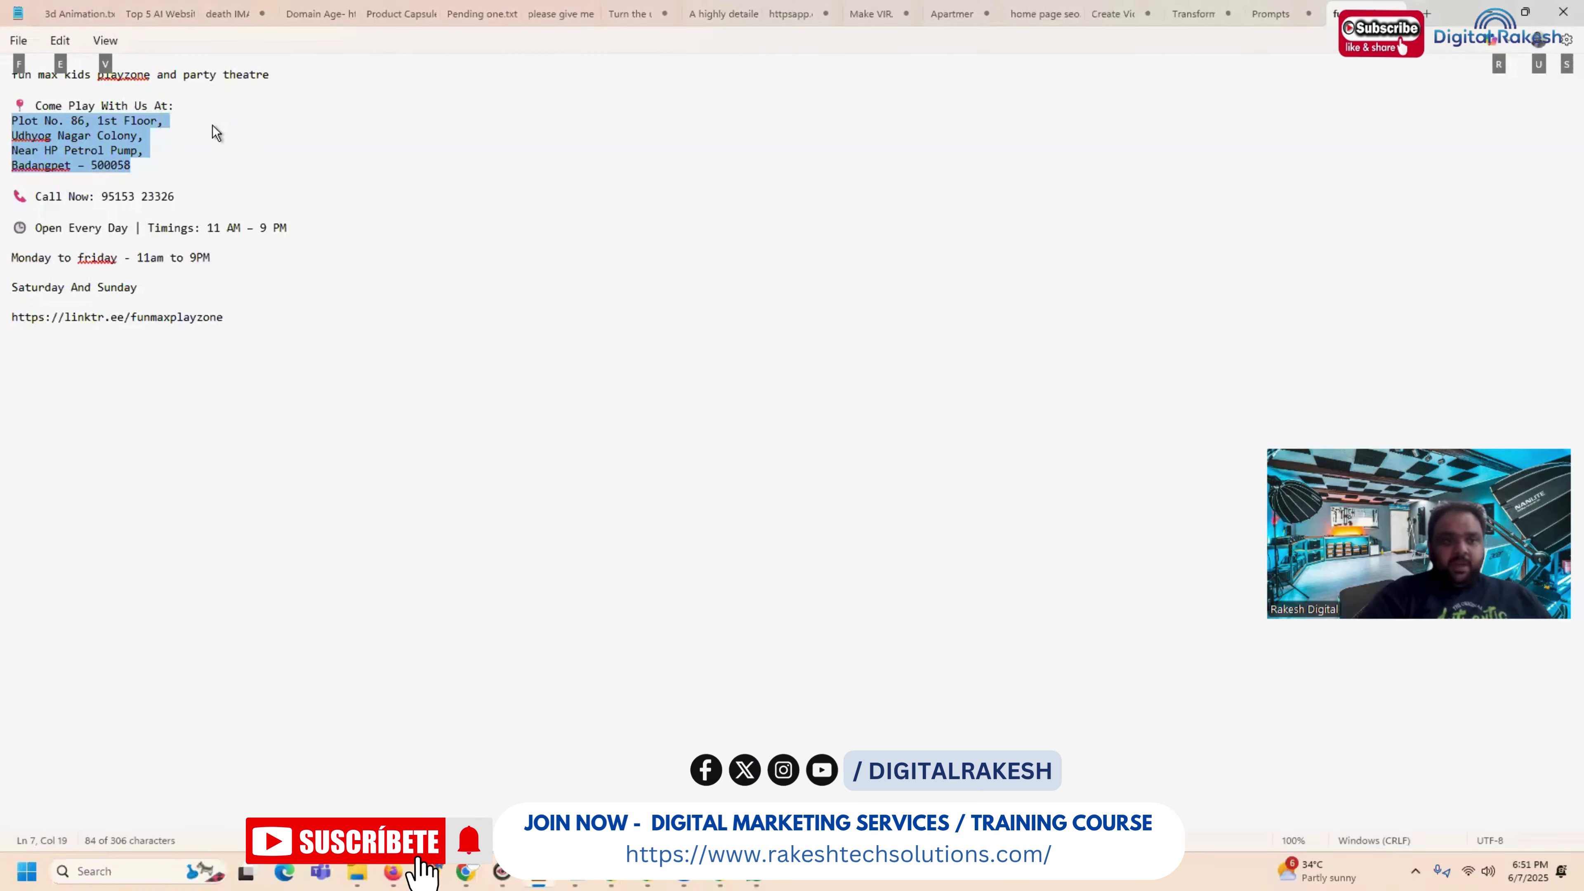
{"action": "left_click_drag", "start_coordinate": [177, 197], "coordinate": [105, 196]}
{"action": "key", "text": "ctrl+c"}
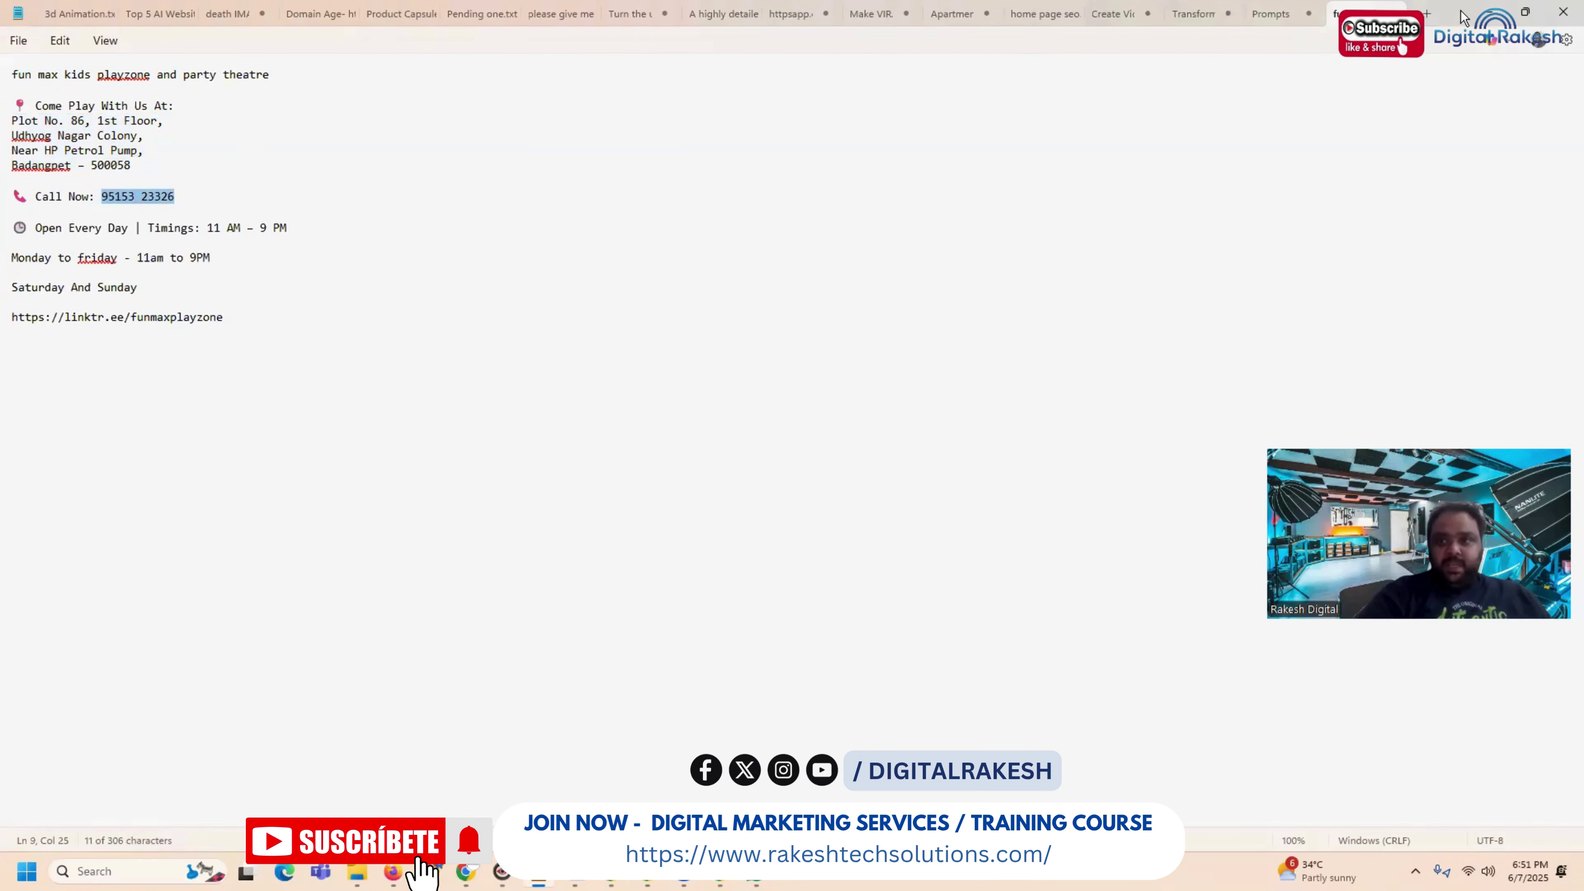
{"action": "left_click", "coordinate": [1484, 14]}
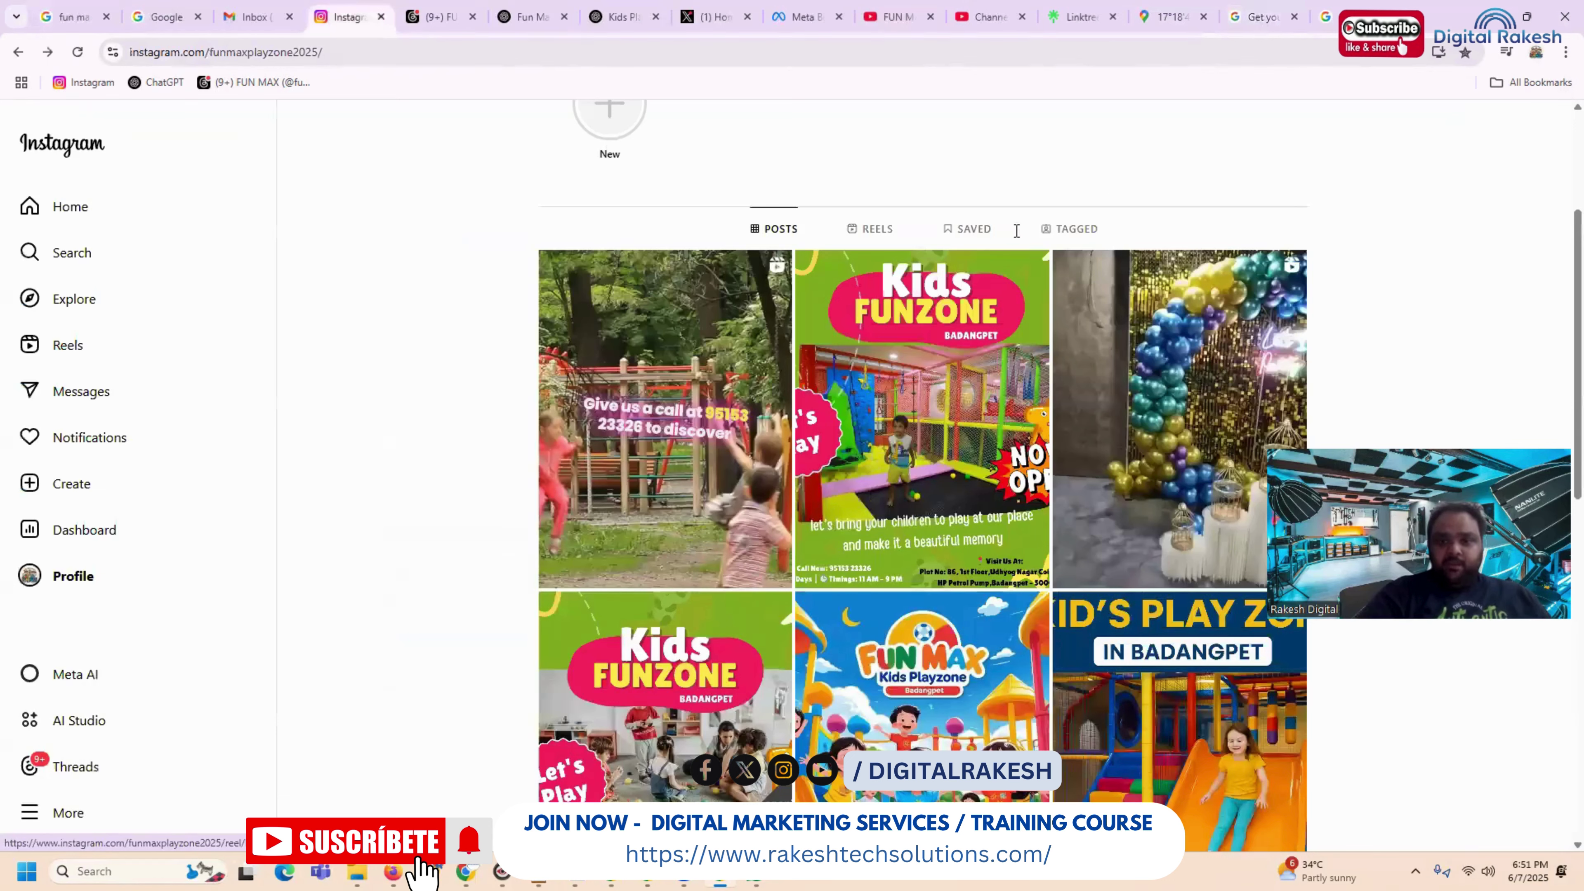
{"action": "key", "text": "ctrl+Tab"}
{"action": "key", "text": "ctrl+v"}
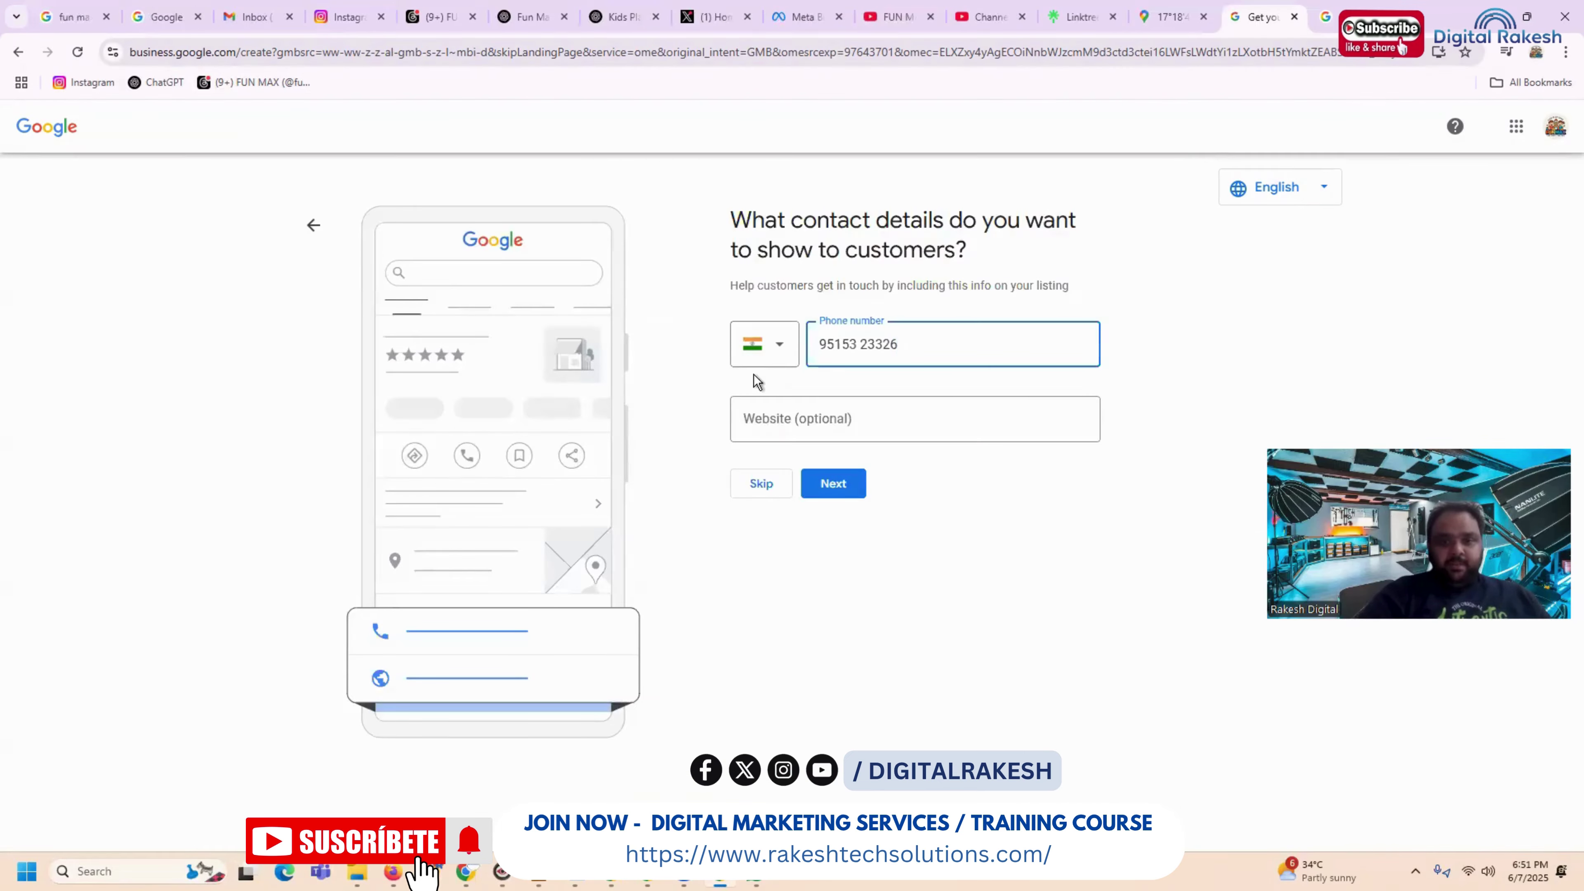
{"action": "left_click", "coordinate": [807, 417]}
{"action": "type", "text": "https://linktr.ee/funmaxplayzone"}
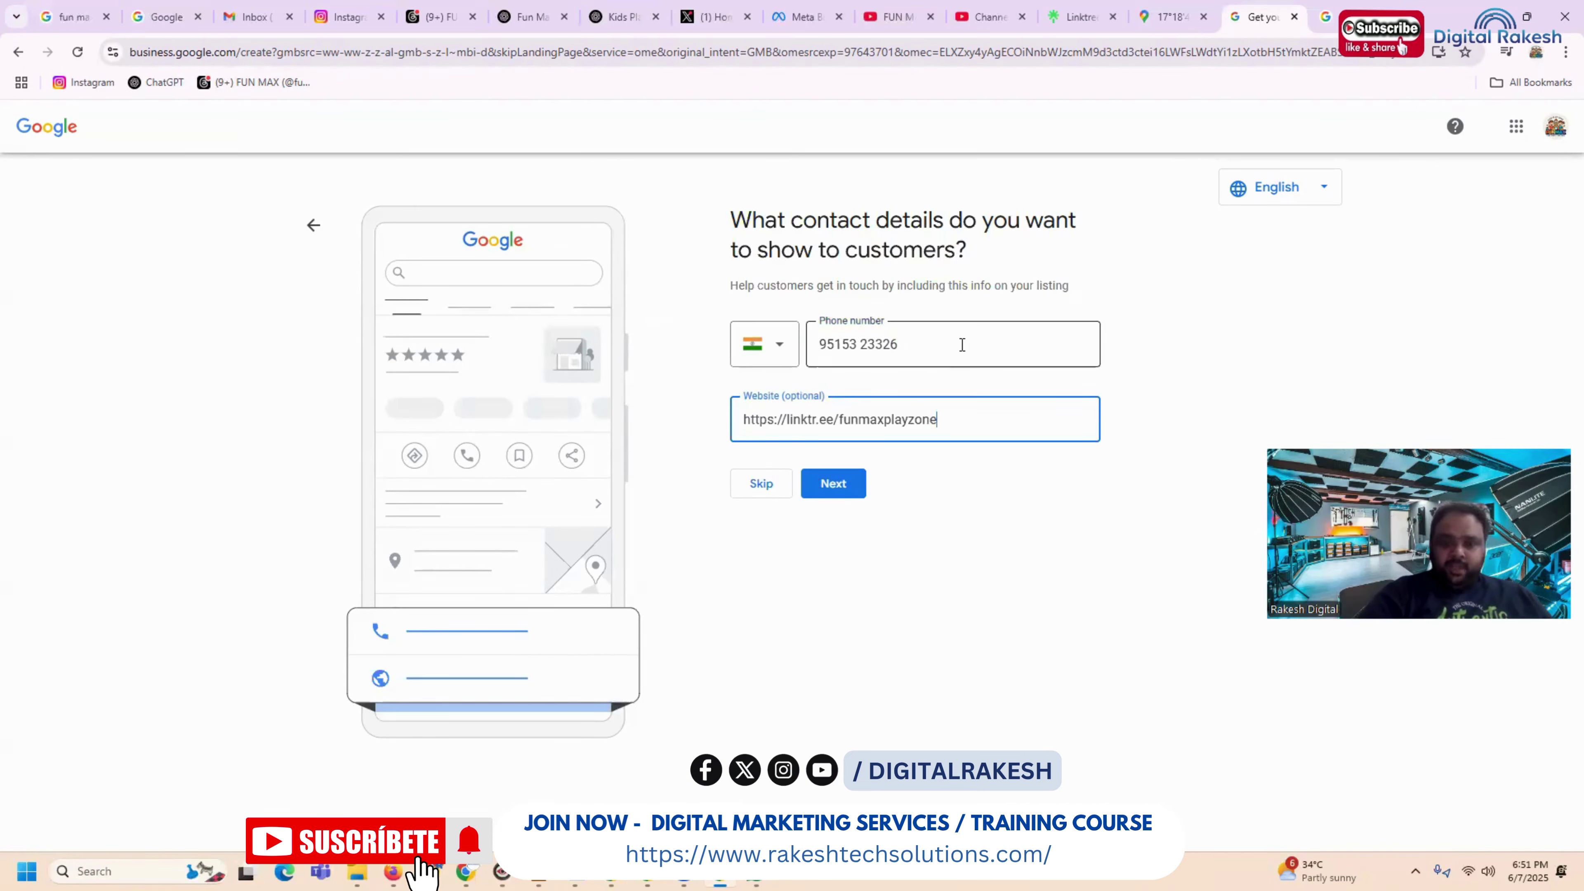
{"action": "left_click", "coordinate": [837, 484]}
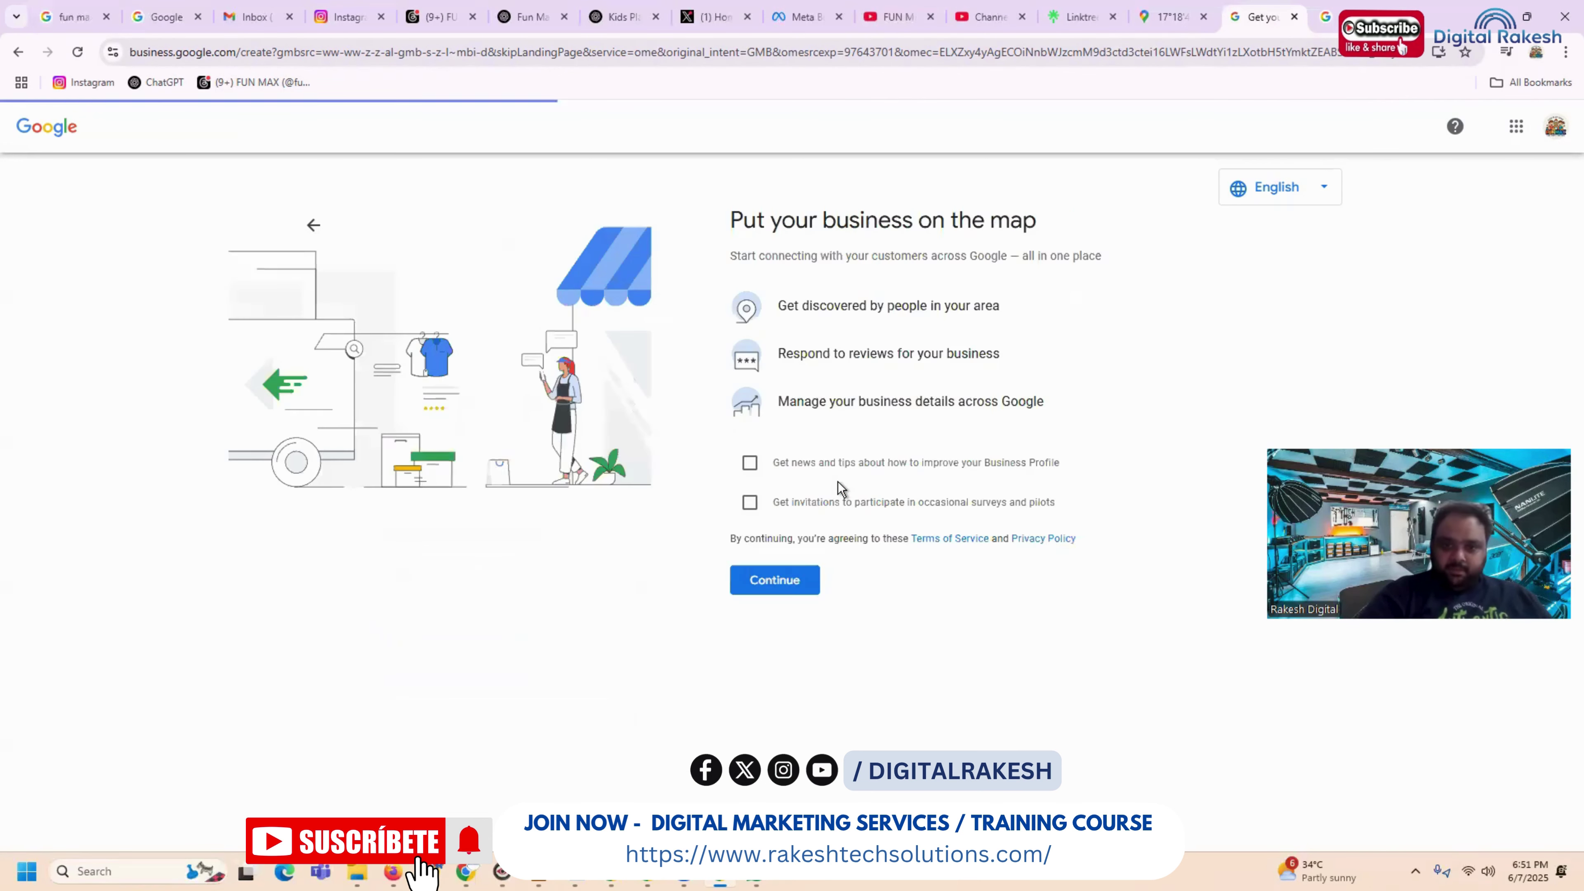
Step: Continue past the terms and e-mail preferences and the verification page to the business hours setup
{"action": "left_click", "coordinate": [767, 507]}
{"action": "left_click", "coordinate": [789, 583]}
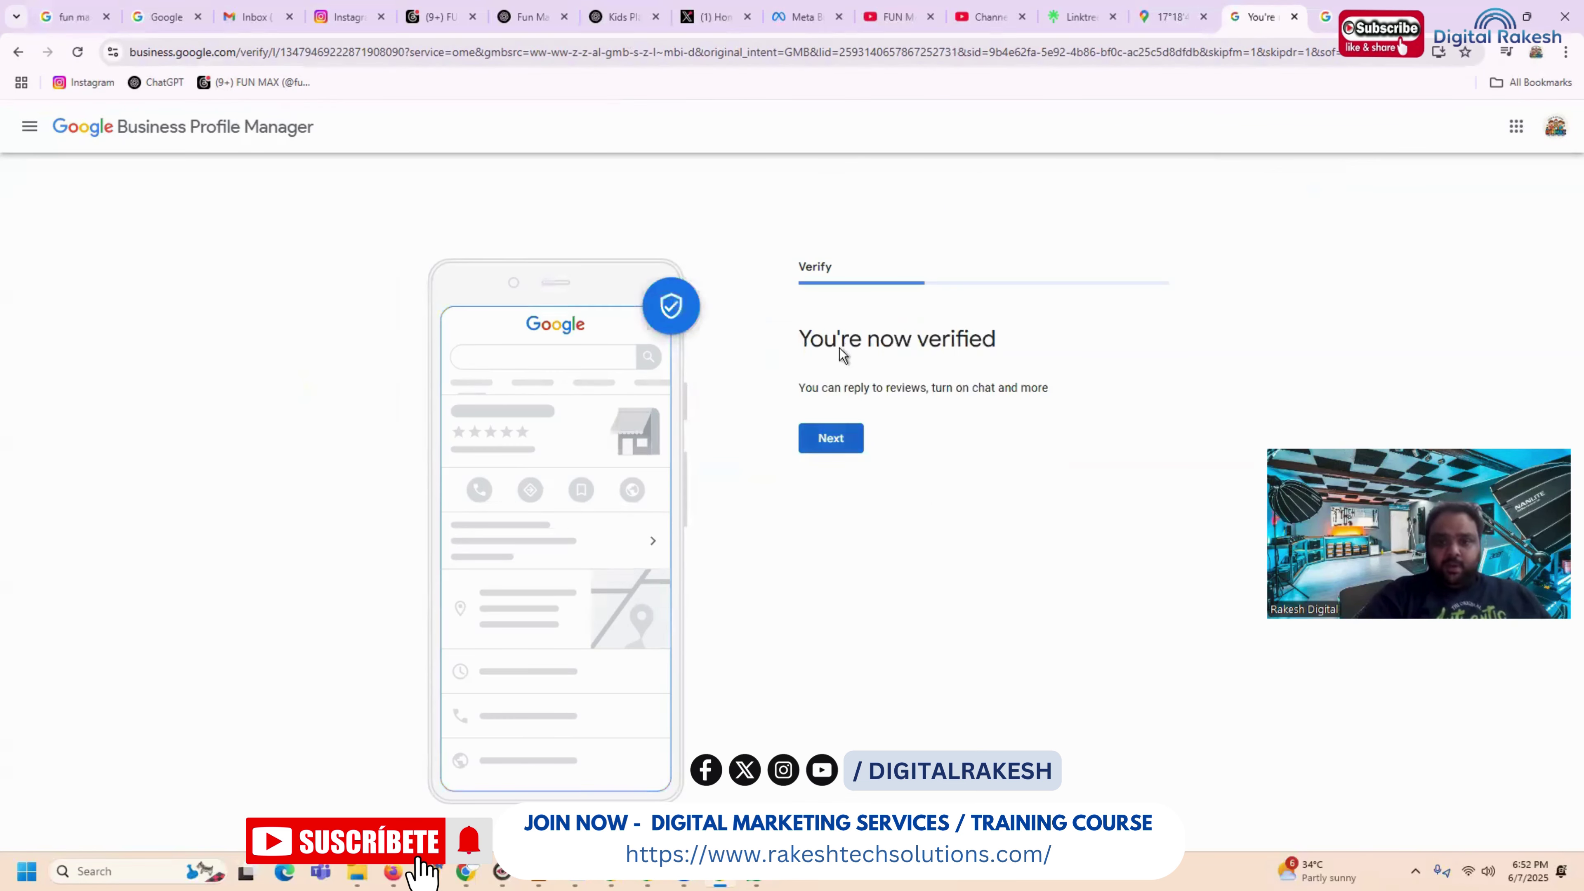
{"action": "left_click", "coordinate": [831, 439]}
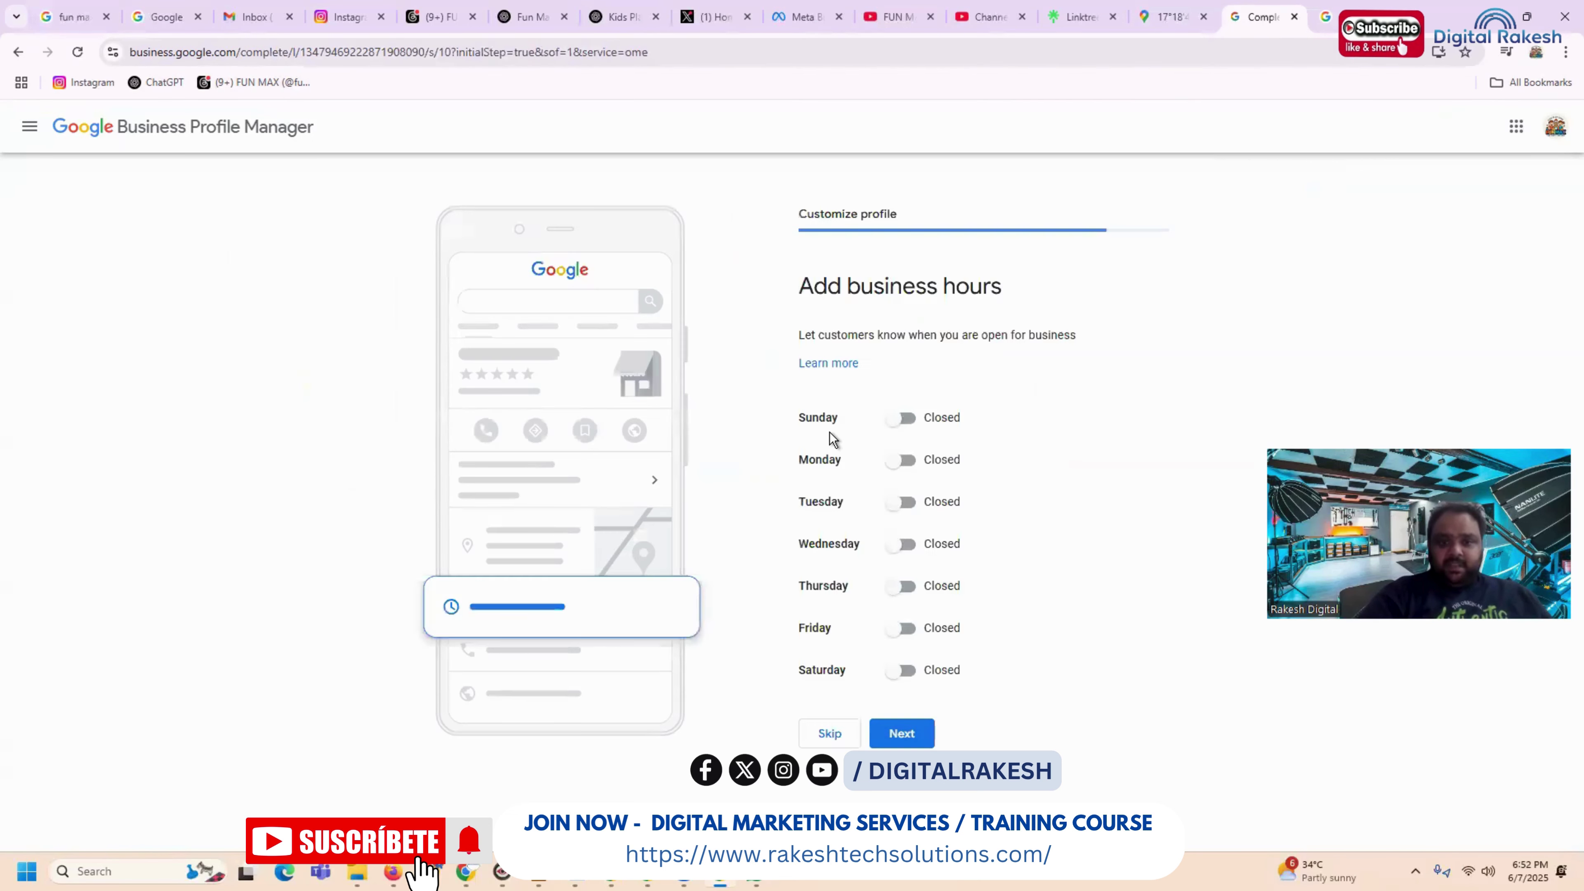
Step: Mark Sunday as open and set its business hours to 10:00 AM through 9:00 PM
{"action": "left_click", "coordinate": [903, 417]}
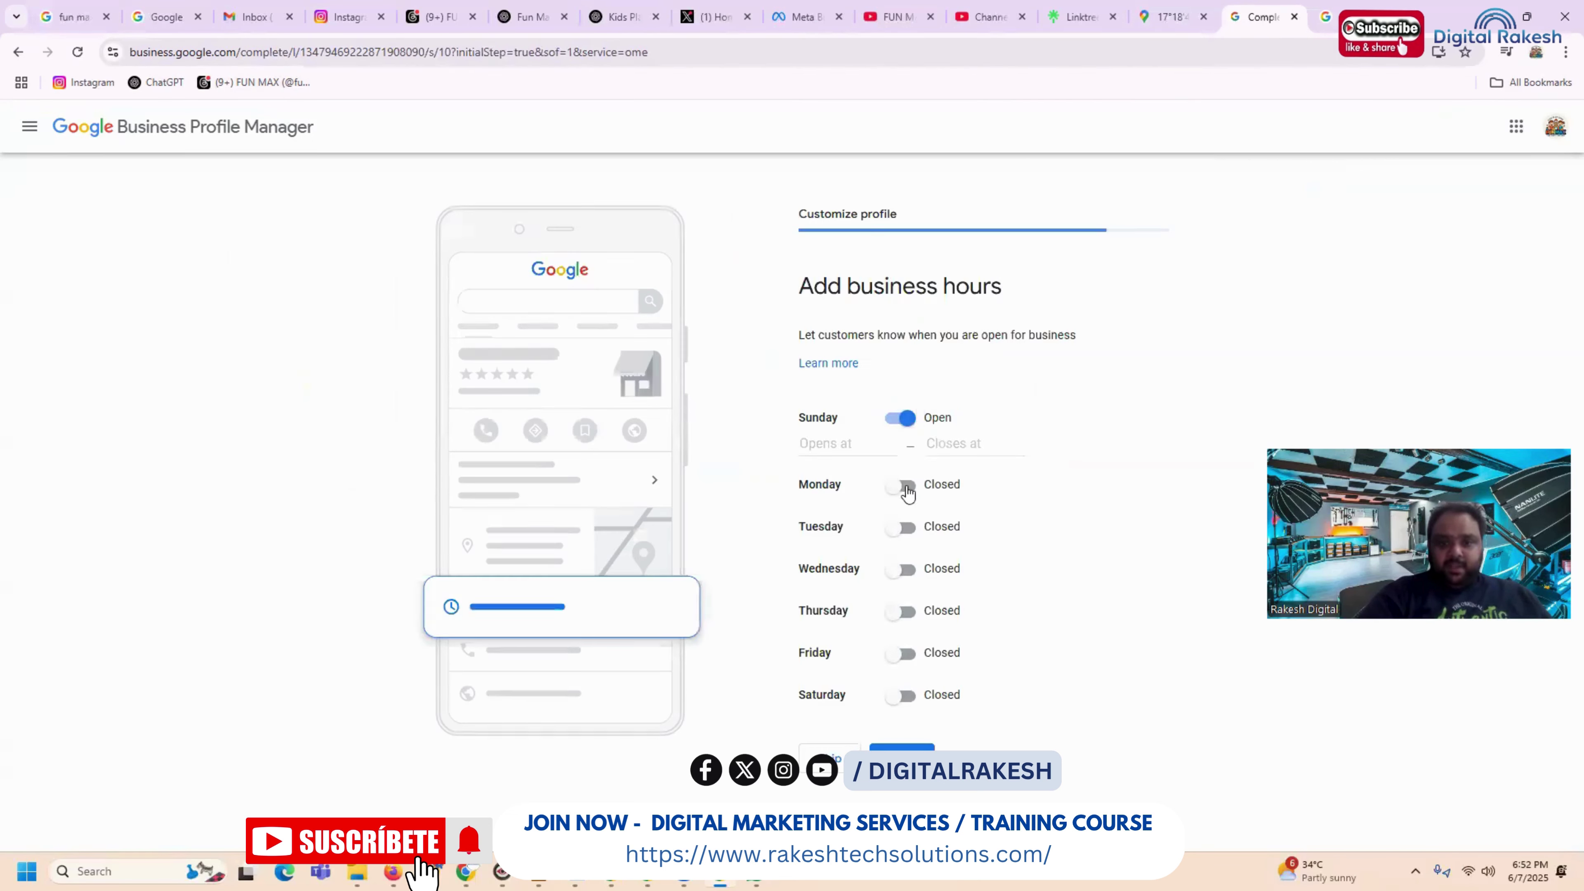
{"action": "left_click", "coordinate": [842, 447]}
{"action": "type", "text": "10"}
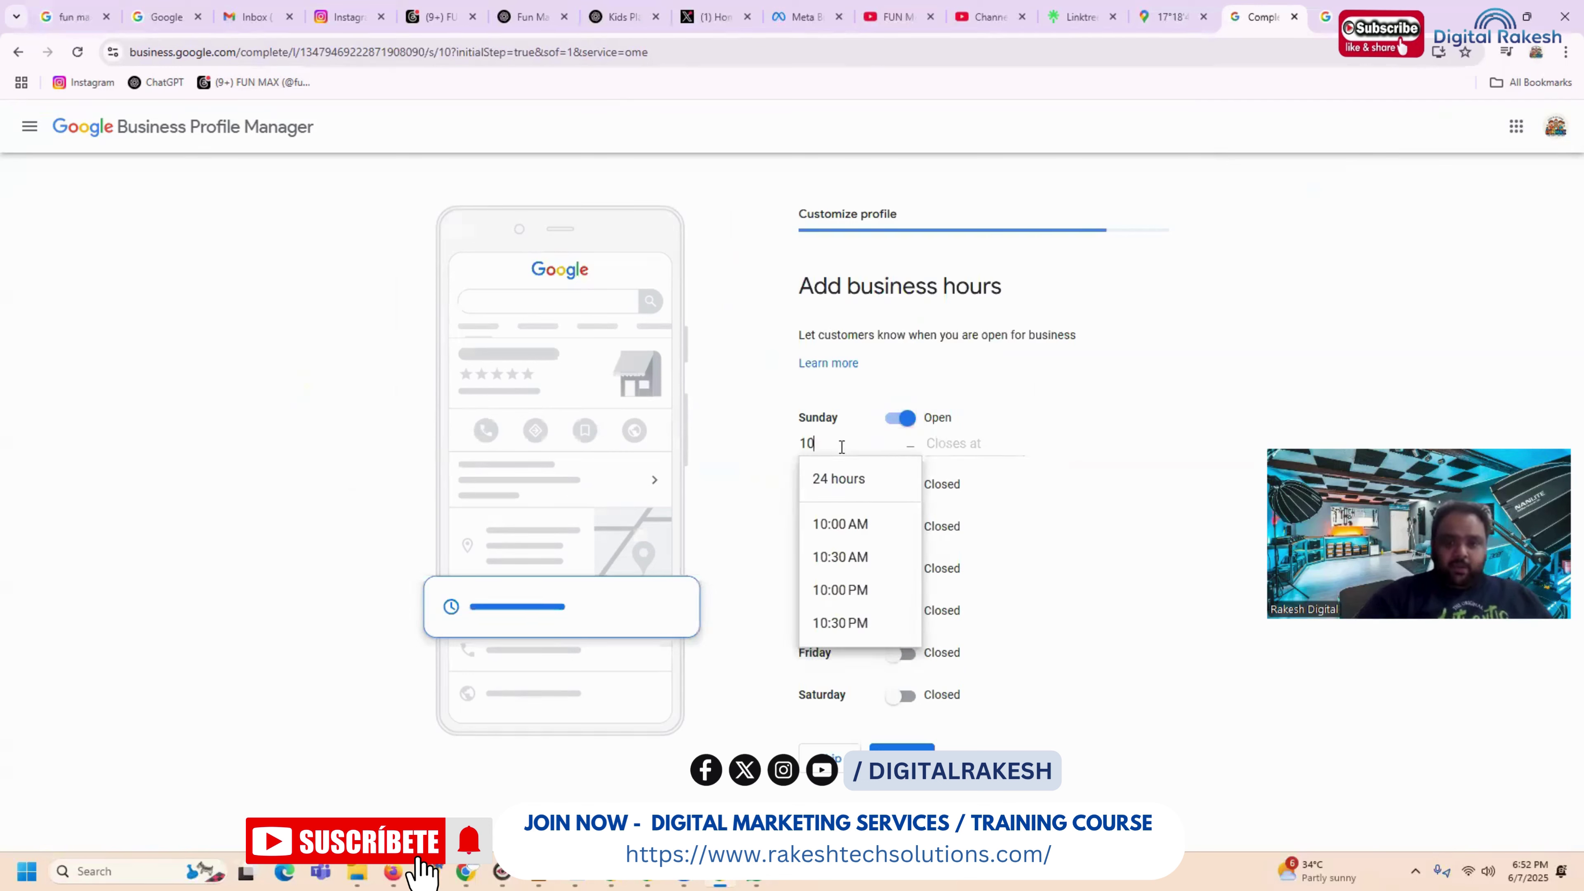
{"action": "left_click", "coordinate": [854, 523]}
{"action": "left_click", "coordinate": [947, 443]}
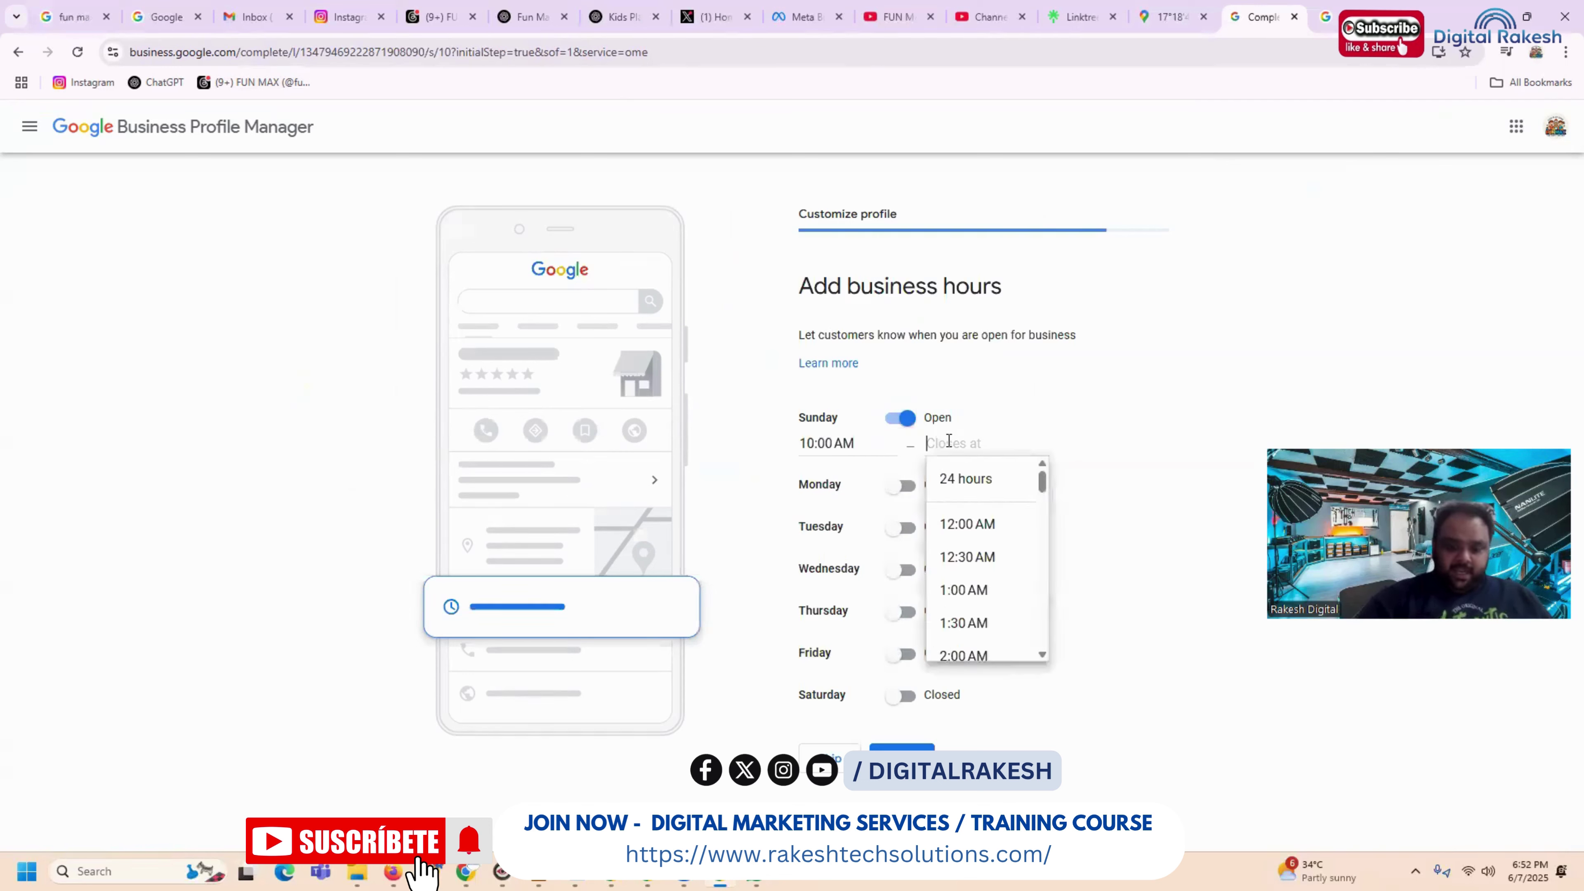
{"action": "type", "text": "09"}
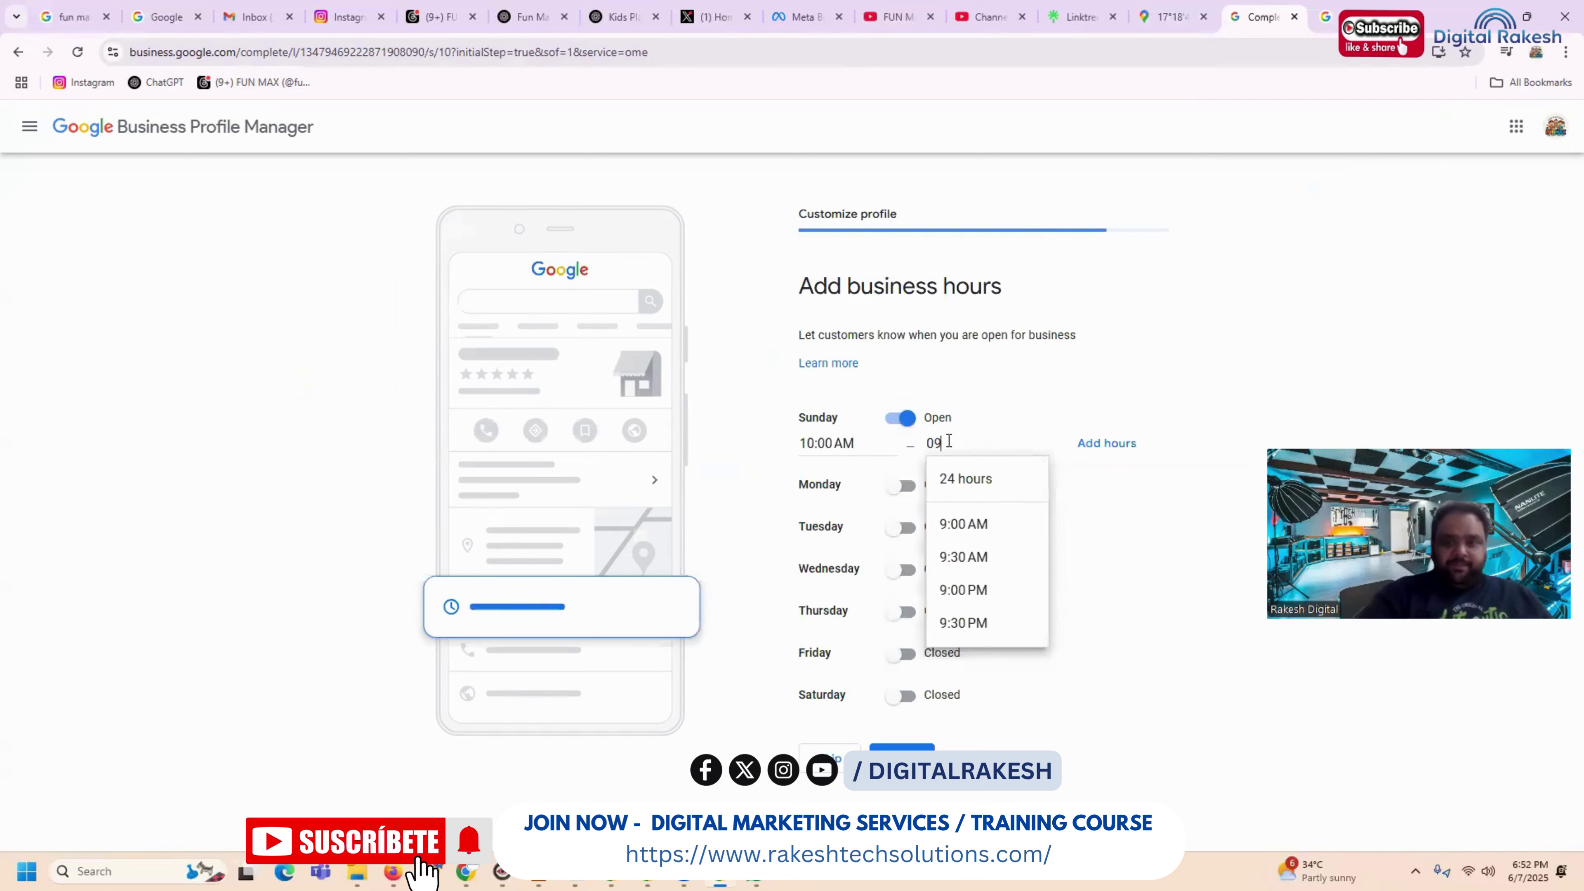
{"action": "left_click", "coordinate": [963, 590]}
Step: Mark every day from Monday through Saturday as open in the business hours
{"action": "left_click", "coordinate": [903, 486]}
{"action": "left_click", "coordinate": [898, 554]}
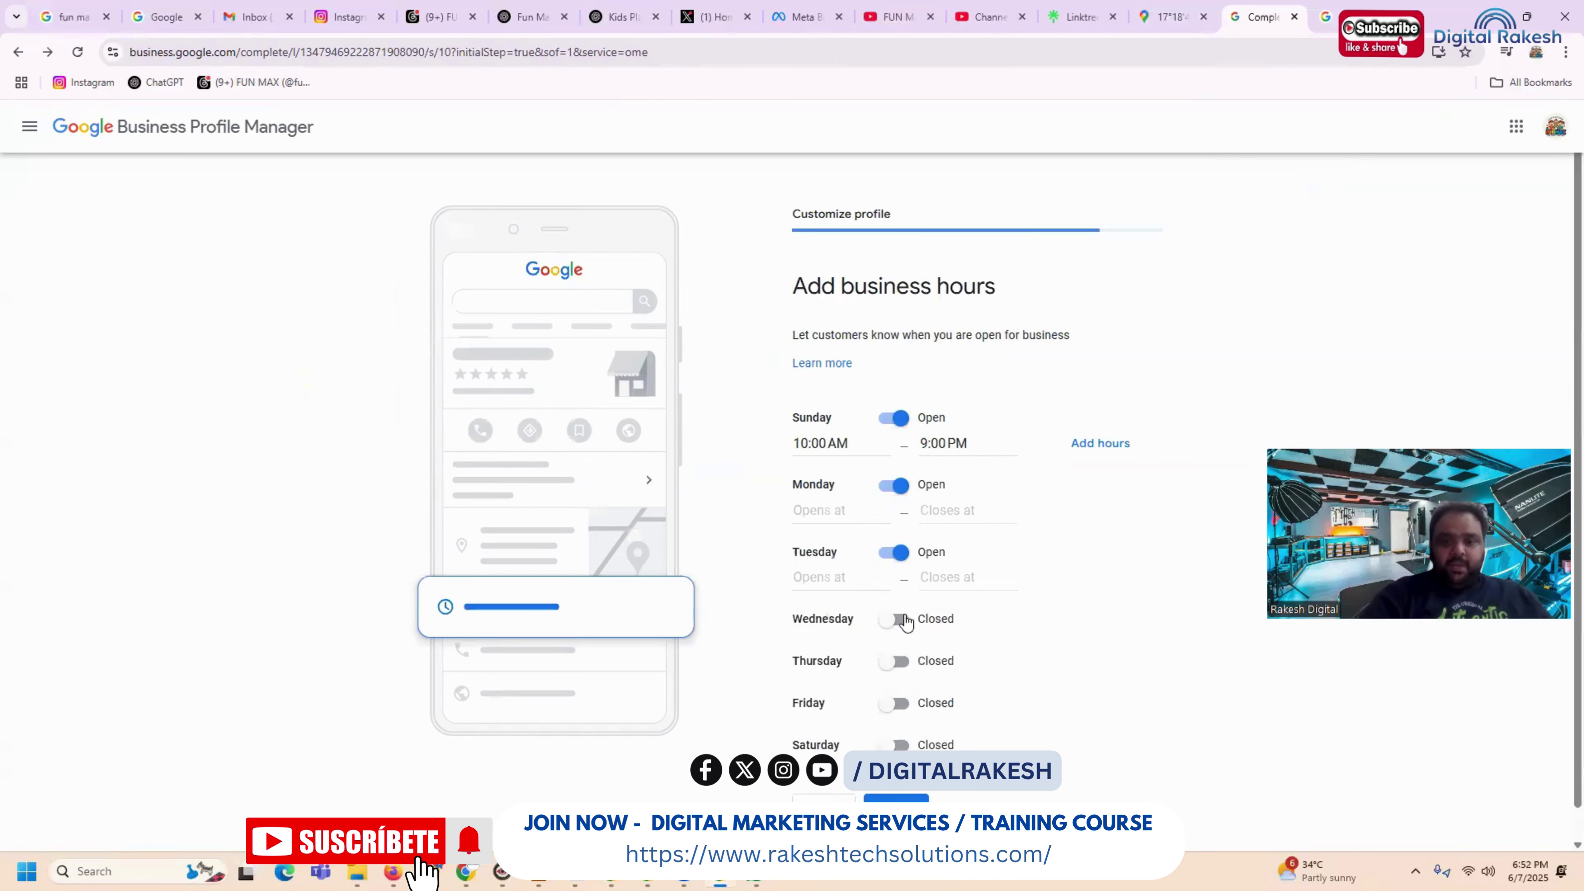
{"action": "left_click", "coordinate": [898, 619]}
{"action": "left_click", "coordinate": [898, 686]}
{"action": "left_click", "coordinate": [898, 751]}
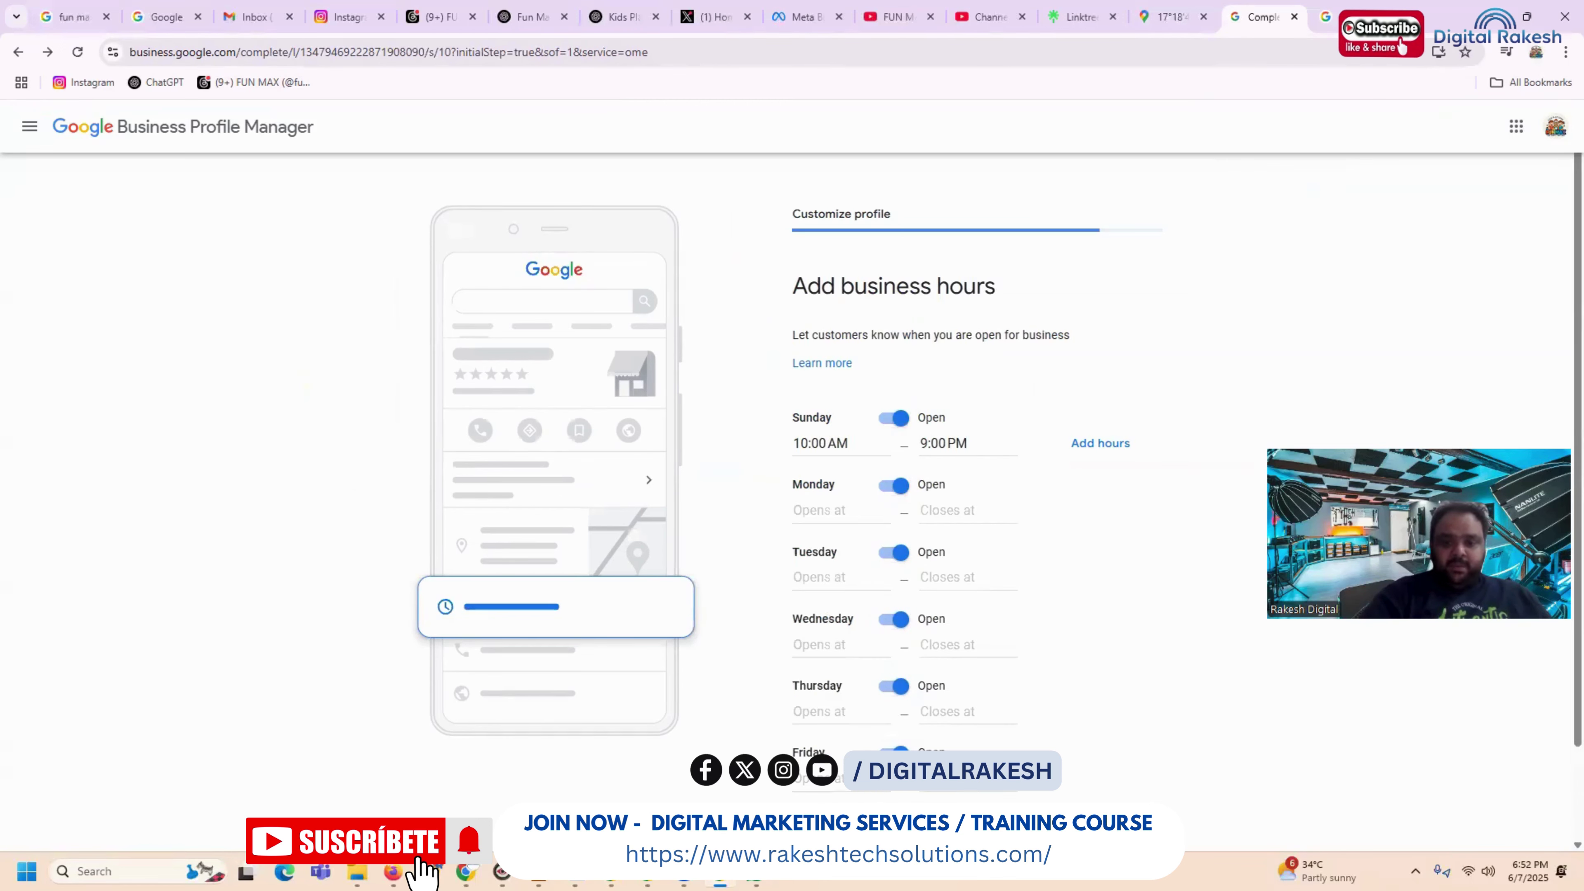
{"action": "scroll", "coordinate": [846, 727], "scroll_direction": "down", "scroll_amount": 2}
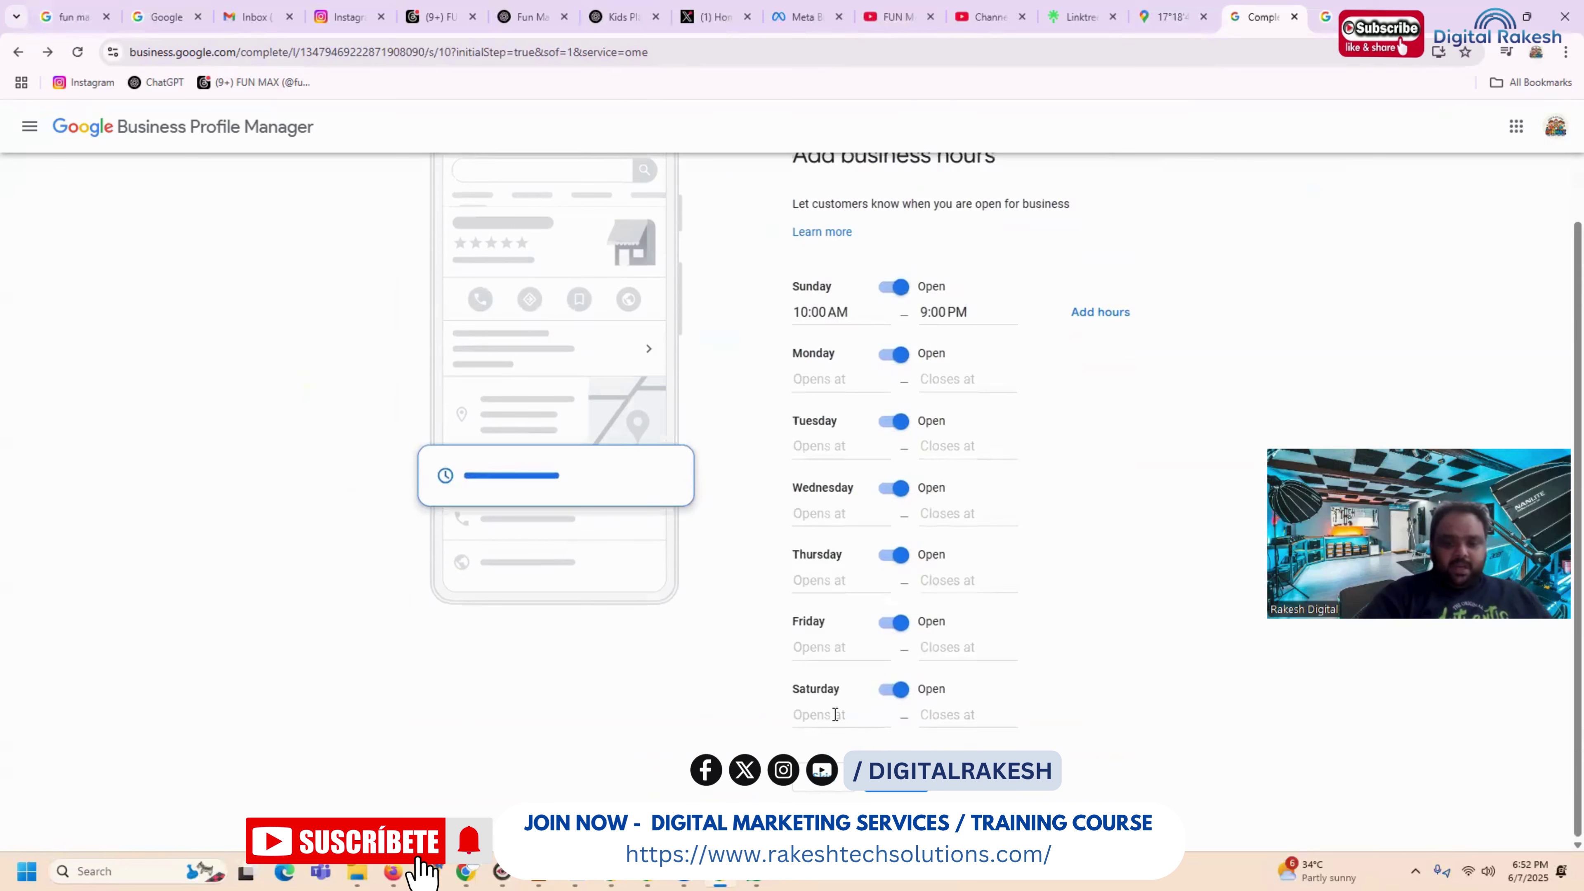
Step: Set Saturday's business hours to 10:00 AM through 9:00 PM
{"action": "left_click", "coordinate": [835, 714]}
{"action": "type", "text": "10"}
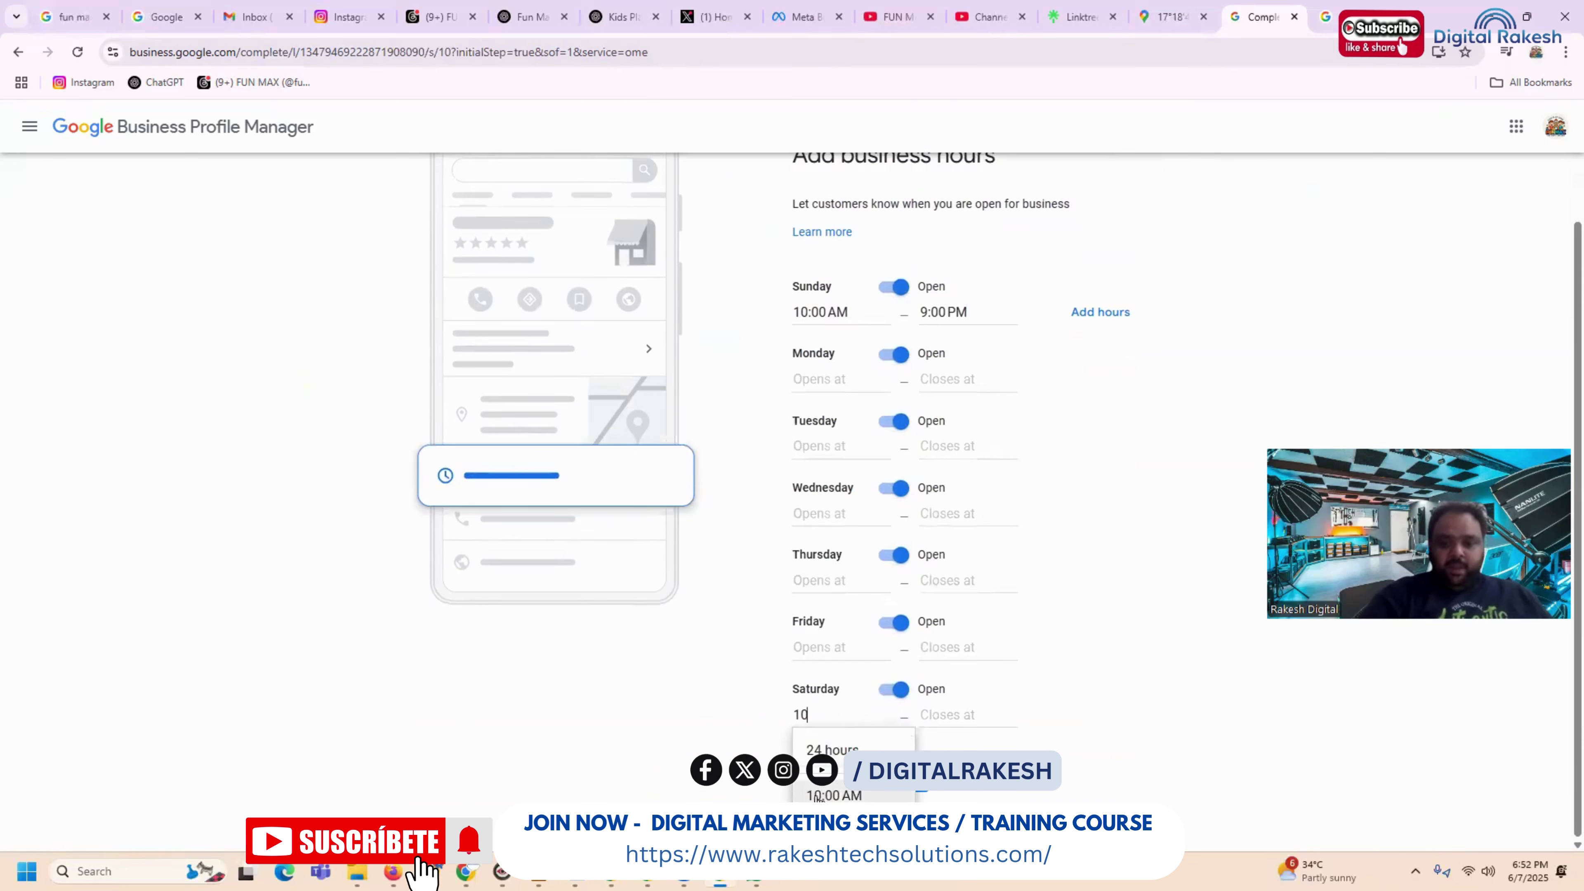
{"action": "left_click", "coordinate": [834, 796]}
{"action": "left_click", "coordinate": [937, 718]}
{"action": "type", "text": "09:00"}
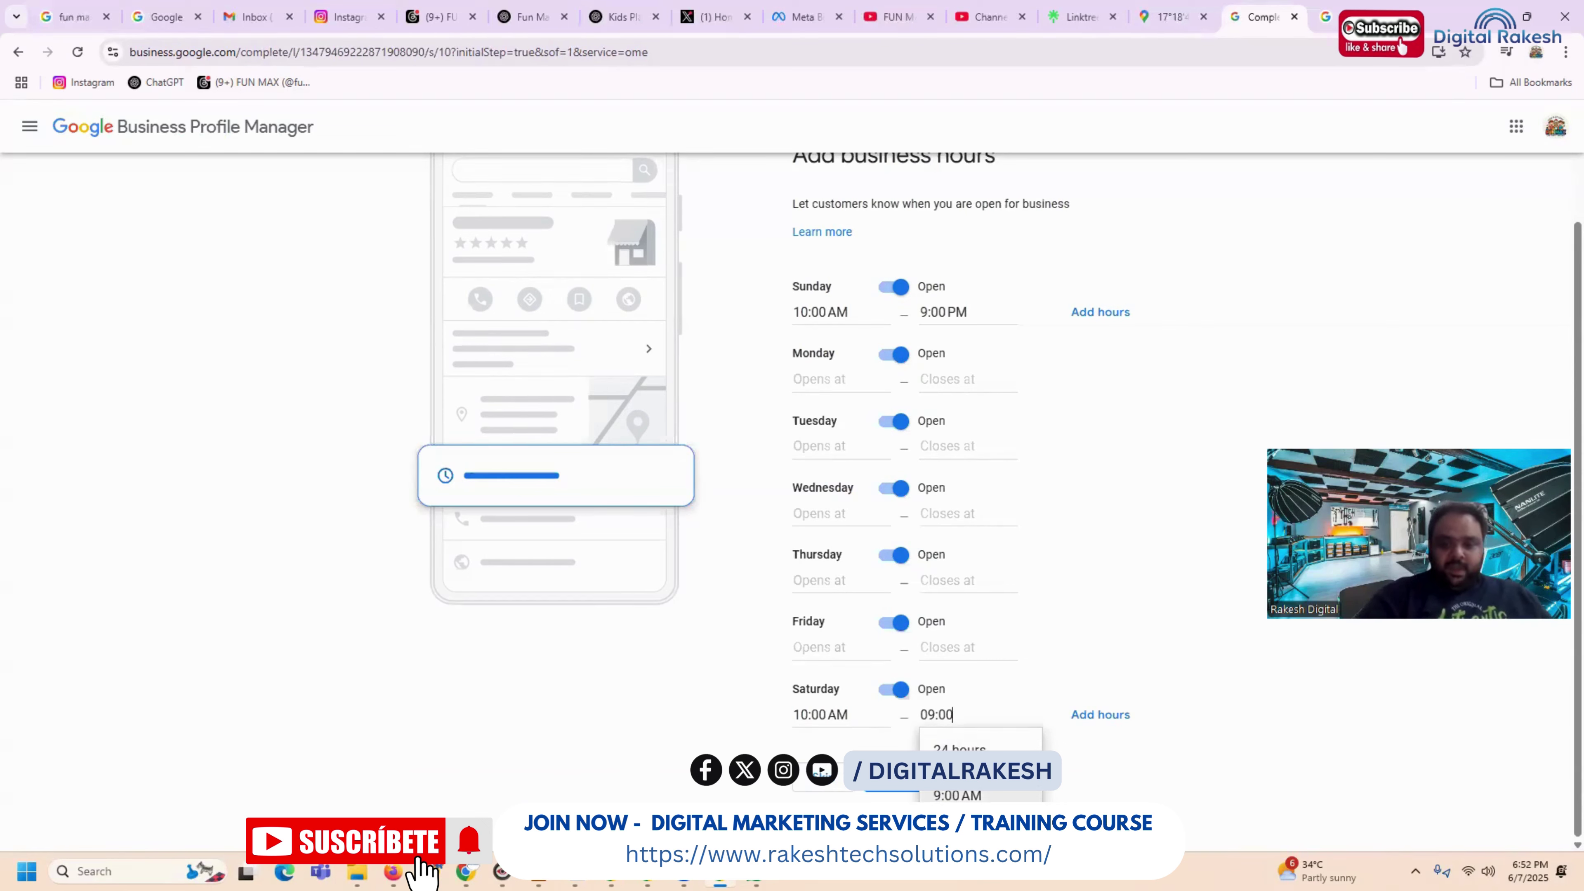
{"action": "left_click", "coordinate": [961, 839]}
Step: Copy Saturday's 9:00 PM closing time into Monday's closing time
{"action": "triple_click", "coordinate": [942, 711]}
{"action": "key", "text": "ctrl+c"}
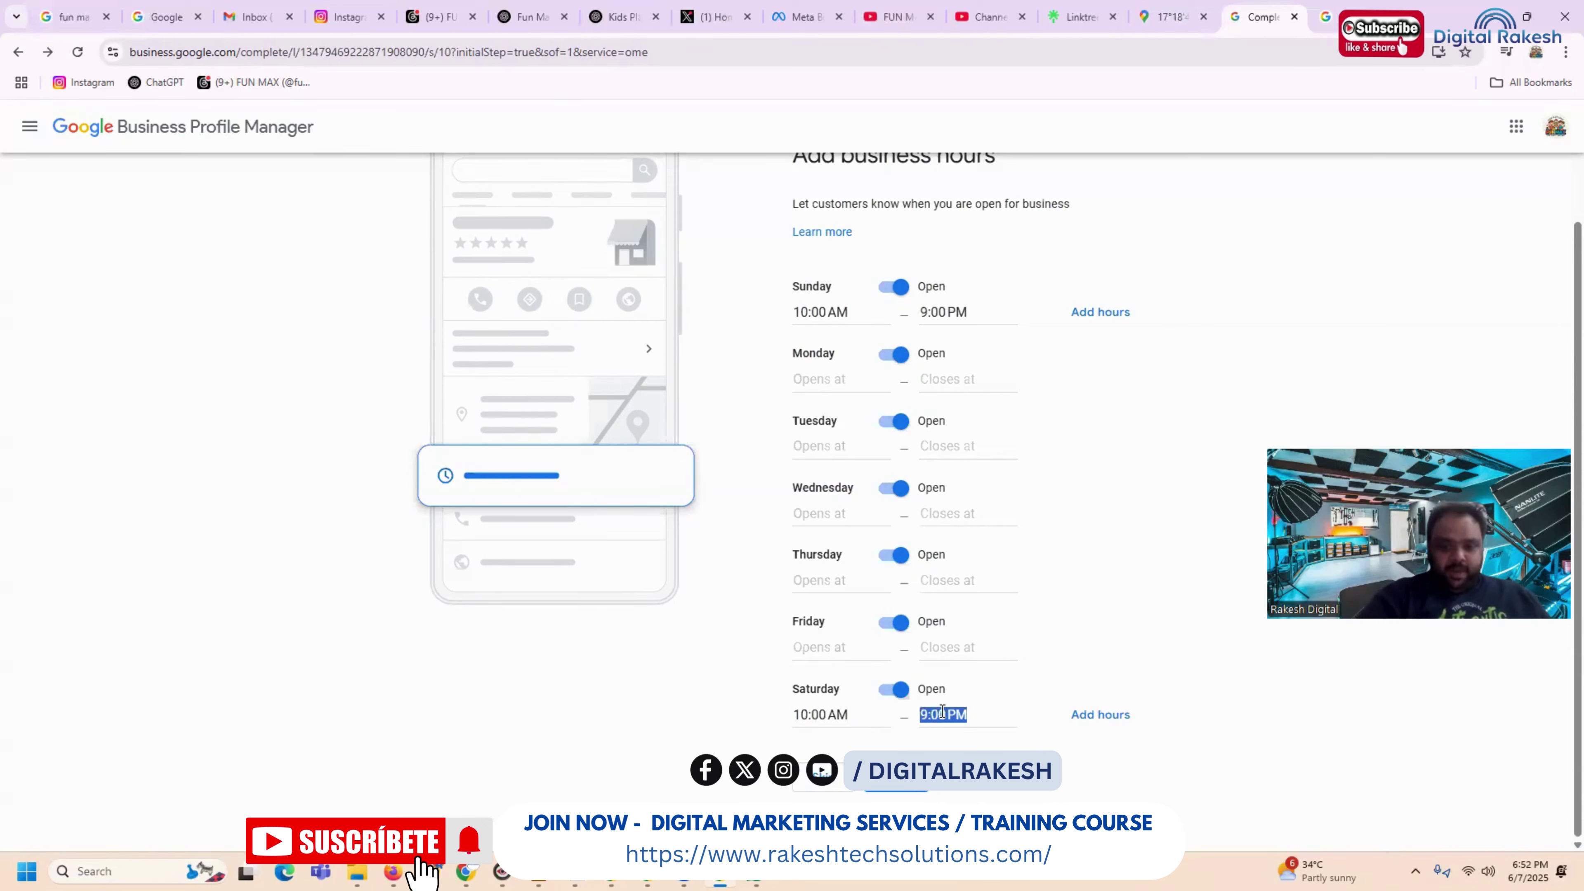
{"action": "left_click", "coordinate": [948, 378]}
{"action": "key", "text": "ctrl+v"}
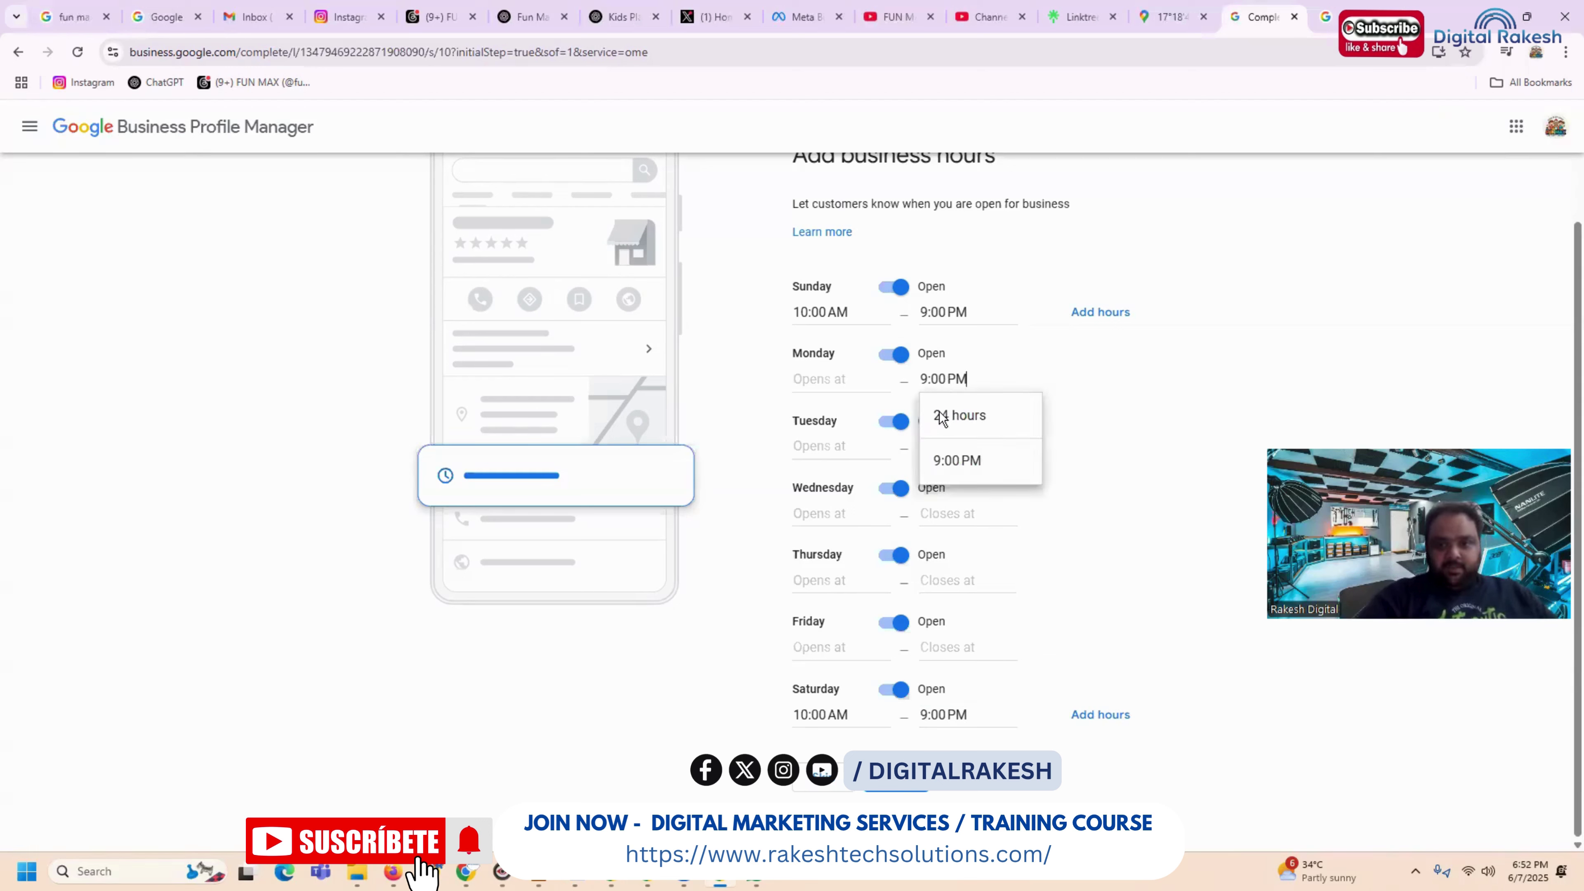